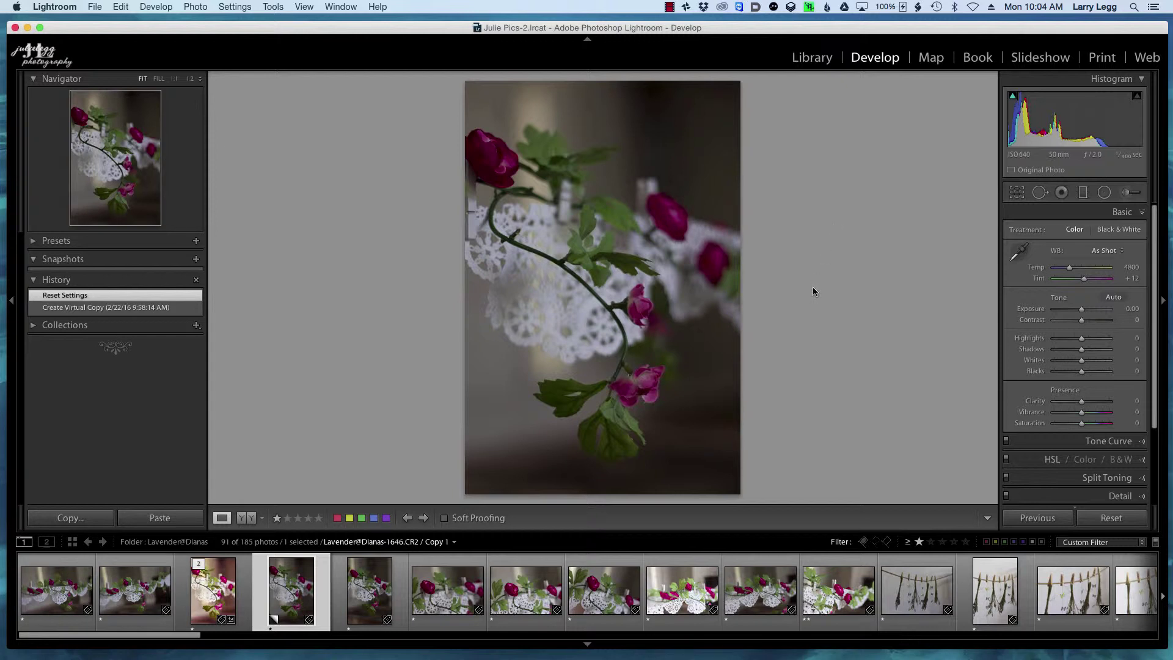
# Correct the white balance by sampling the white lace as the neutral target, and raise Exposure to +0.70.
pyautogui.click(1018, 251)
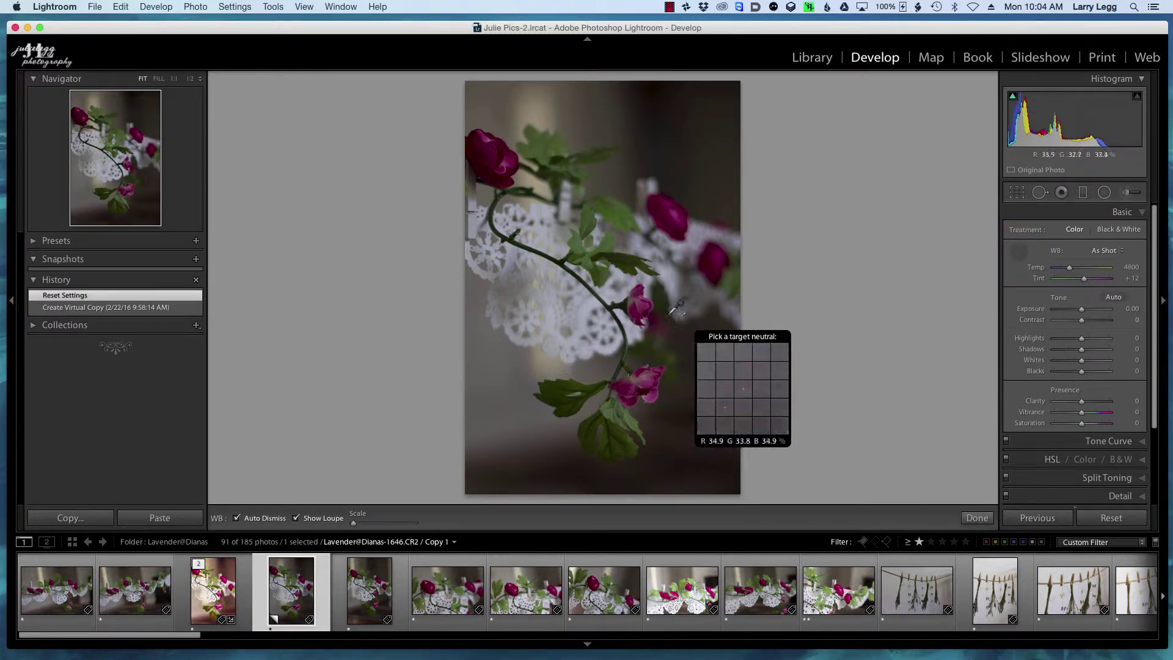
pyautogui.click(581, 308)
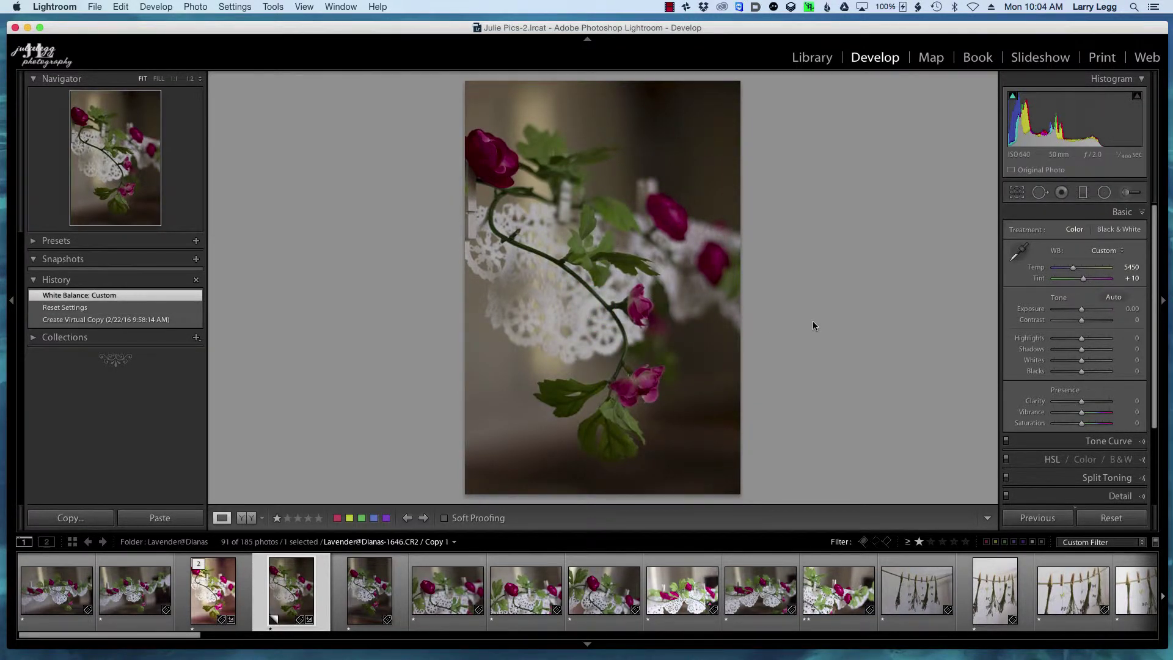
pyautogui.click(1080, 312)
pyautogui.moveTo(1080, 312); pyautogui.dragTo(1084, 312)
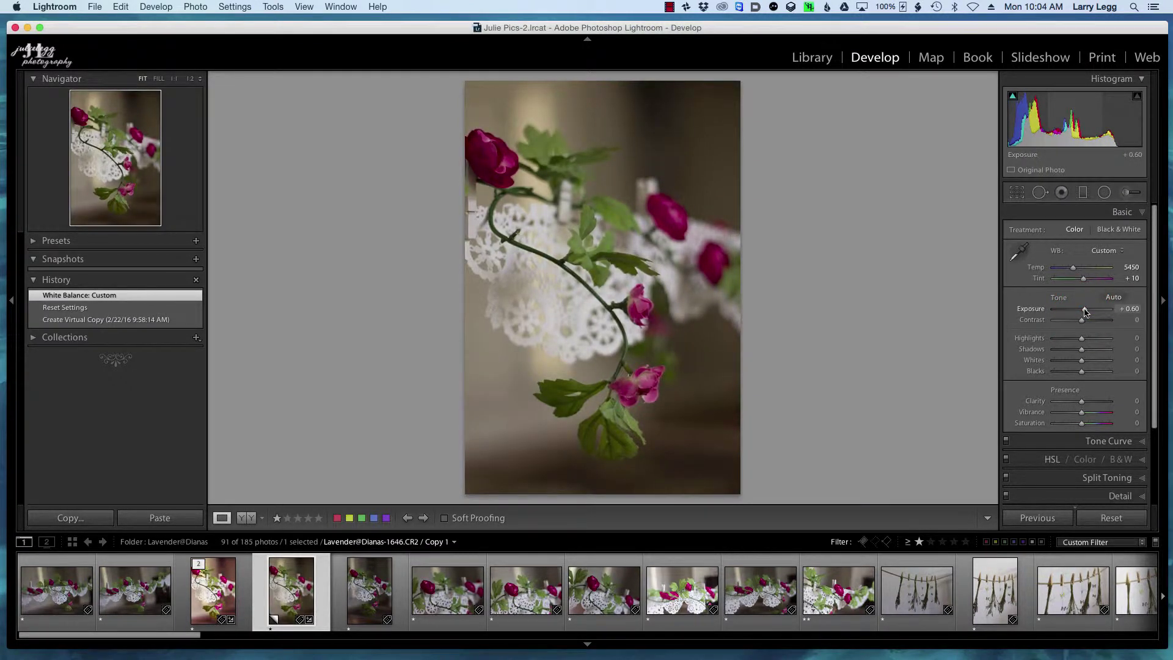
pyautogui.moveTo(1084, 312); pyautogui.dragTo(1085, 311)
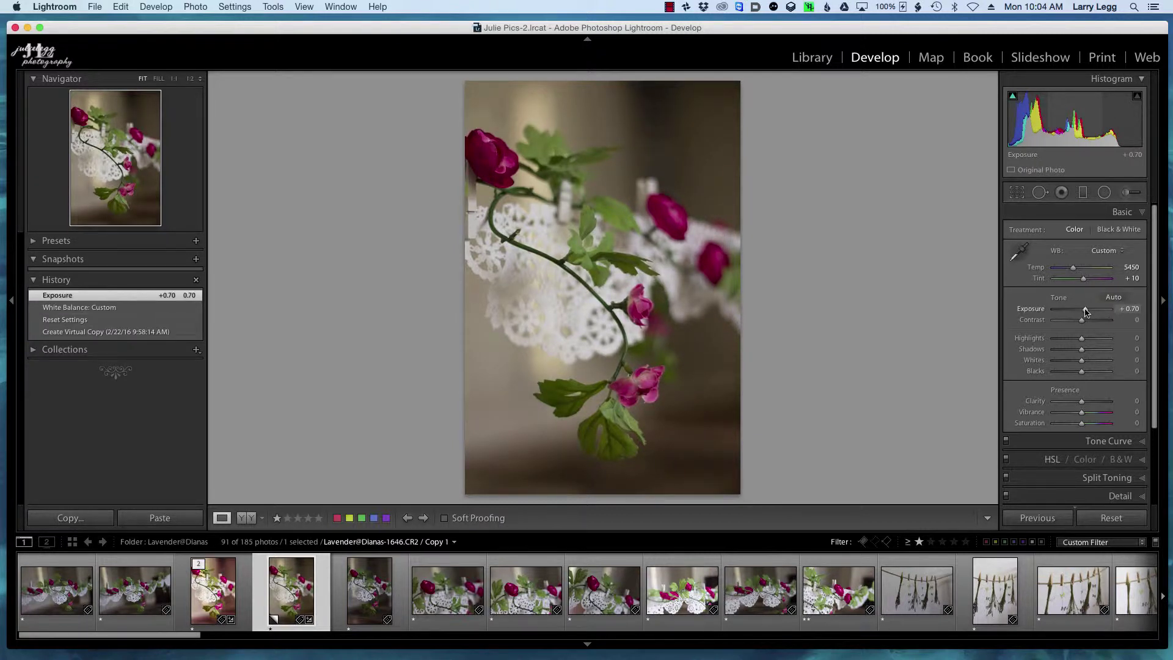
# Lower the photo's Highlights to -31 and its Shadows to -11.
pyautogui.click(1081, 339)
pyautogui.moveTo(1081, 340); pyautogui.dragTo(1074, 342)
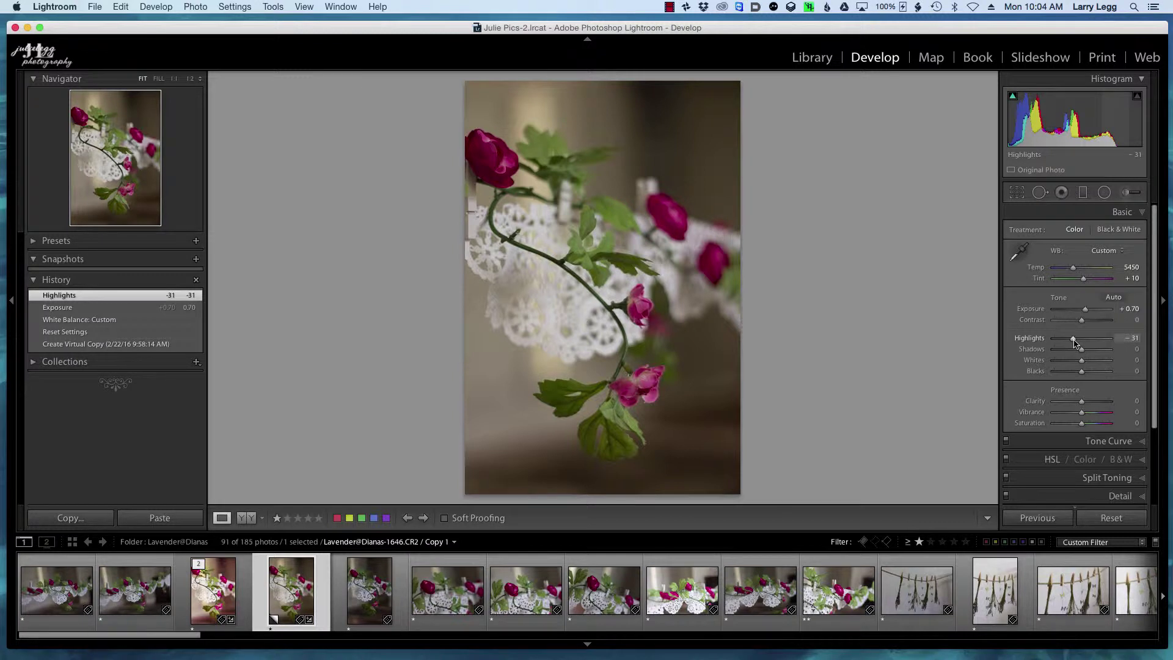
pyautogui.moveTo(1081, 349); pyautogui.dragTo(1082, 353)
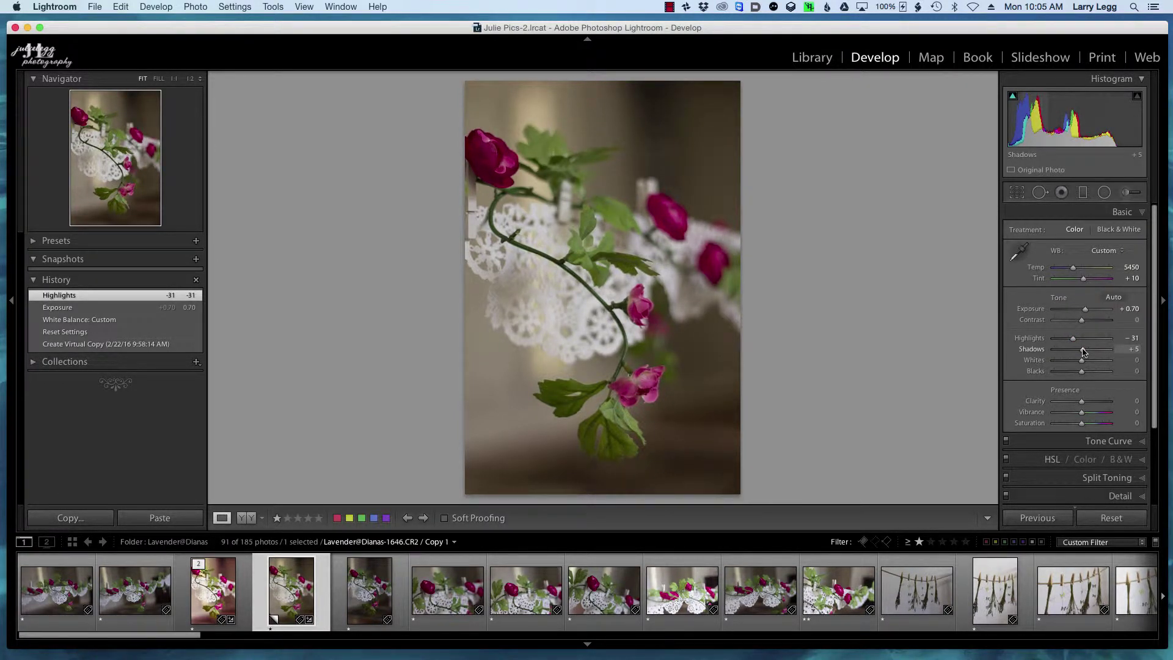
pyautogui.moveTo(1083, 353); pyautogui.dragTo(1079, 353)
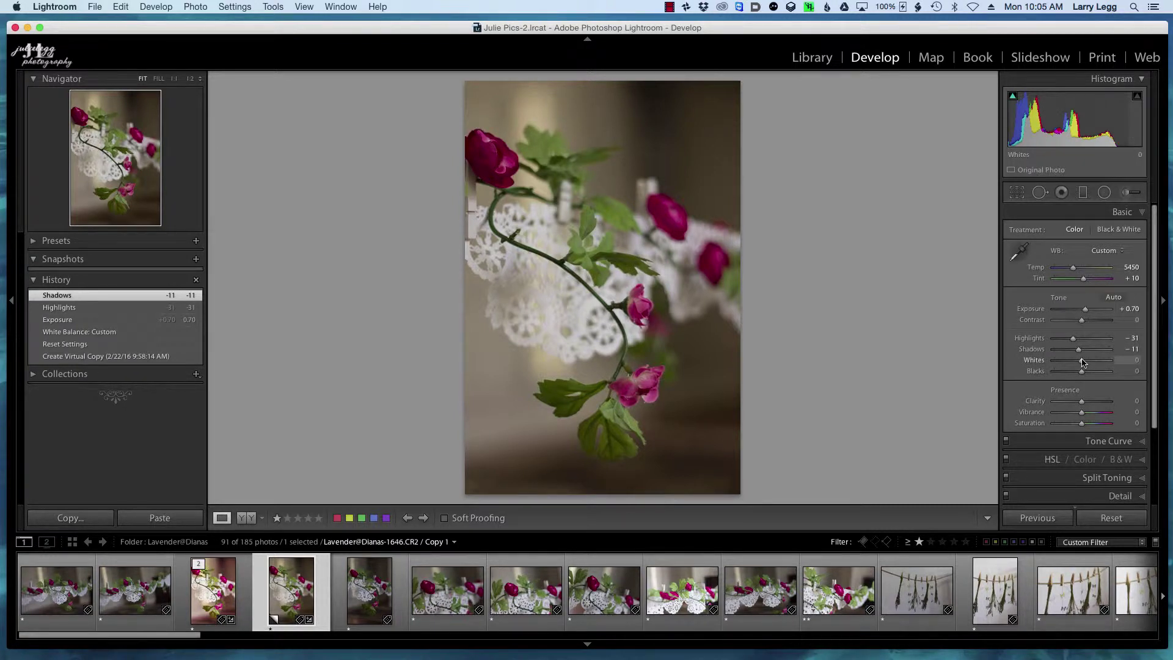
# Set Whites to +47 with the help of the clipping preview, and lower Blacks to -14.
pyautogui.press('alt')
pyautogui.moveTo(1082, 362); pyautogui.dragTo(1100, 358)
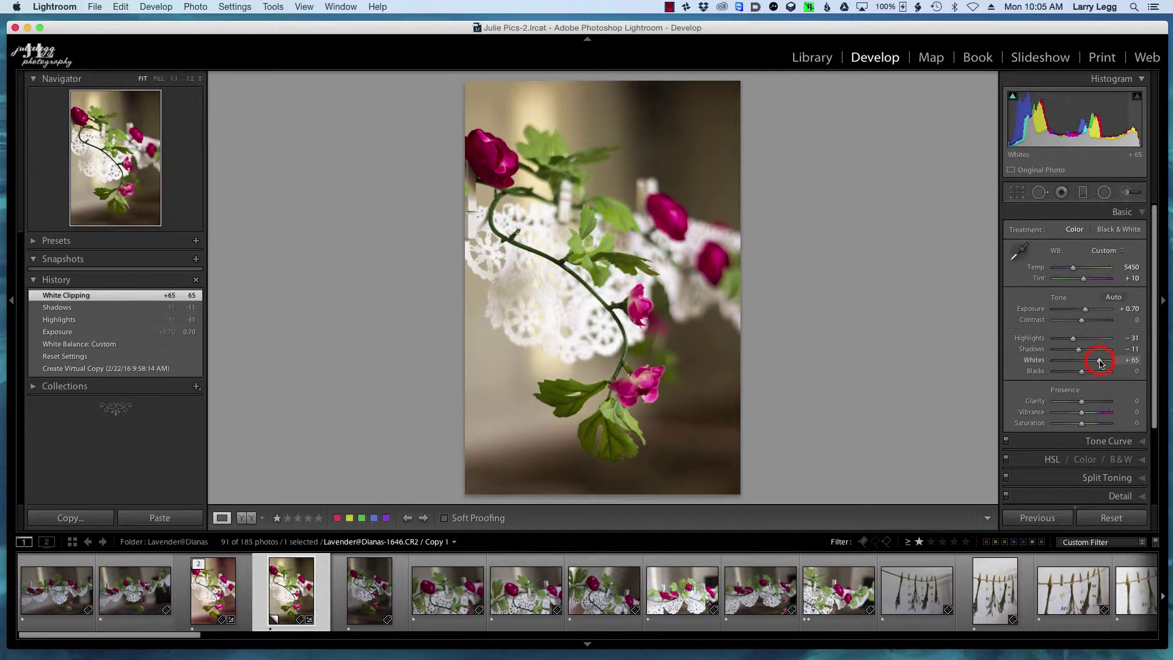
pyautogui.moveTo(1100, 363); pyautogui.dragTo(1094, 365)
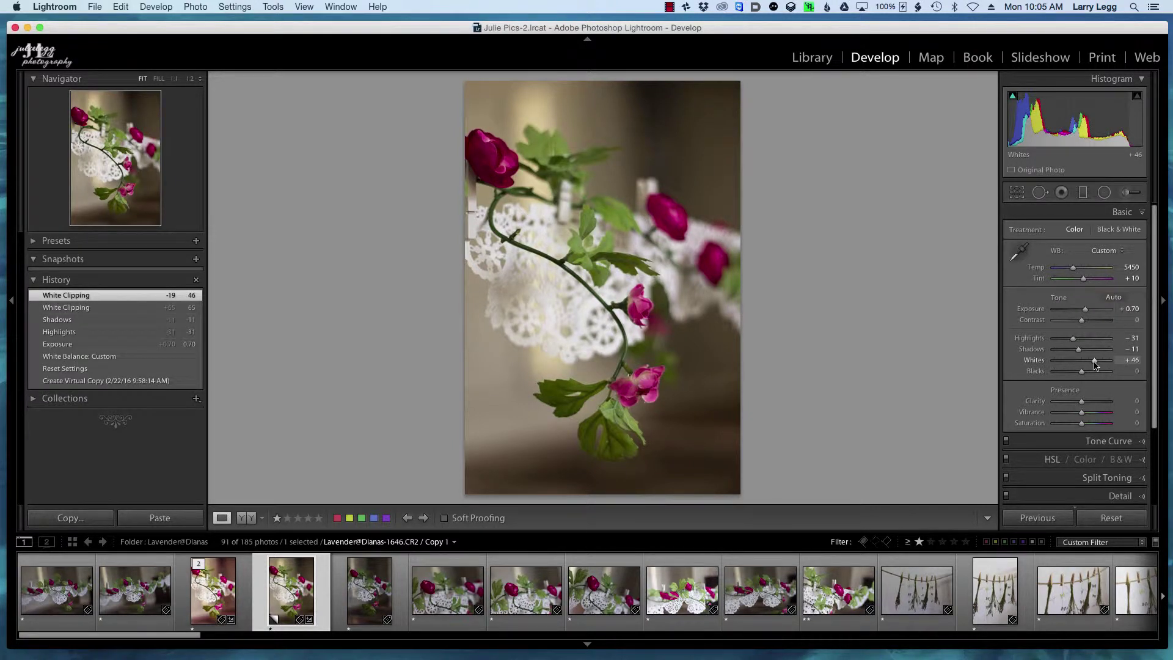
pyautogui.press('alt')
pyautogui.moveTo(1094, 365); pyautogui.dragTo(1094, 365)
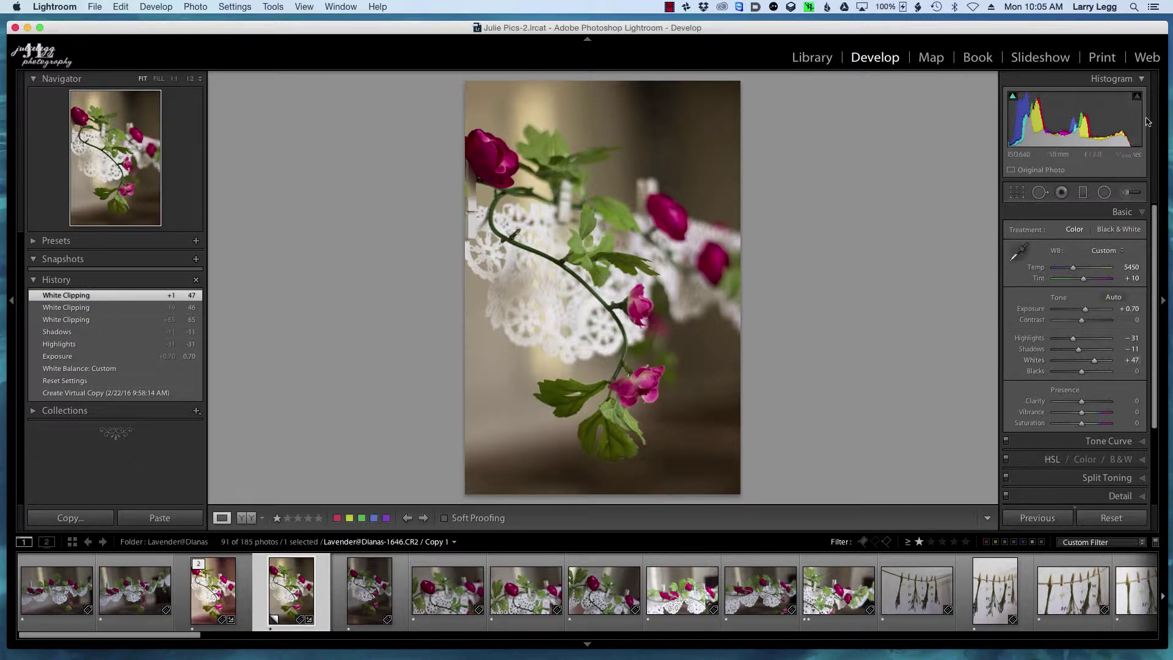
pyautogui.click(1082, 374)
pyautogui.moveTo(1082, 374); pyautogui.dragTo(1079, 375)
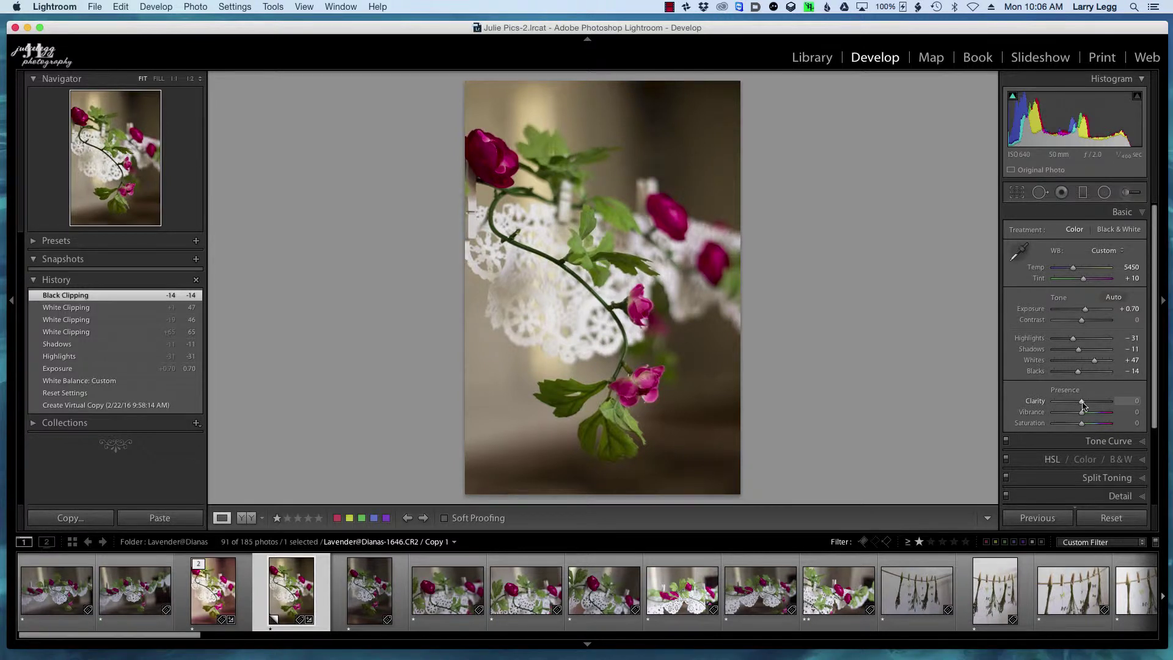
# Raise the photo's Clarity to +24 and Vibrance to +15.
pyautogui.moveTo(1081, 404); pyautogui.dragTo(1090, 400)
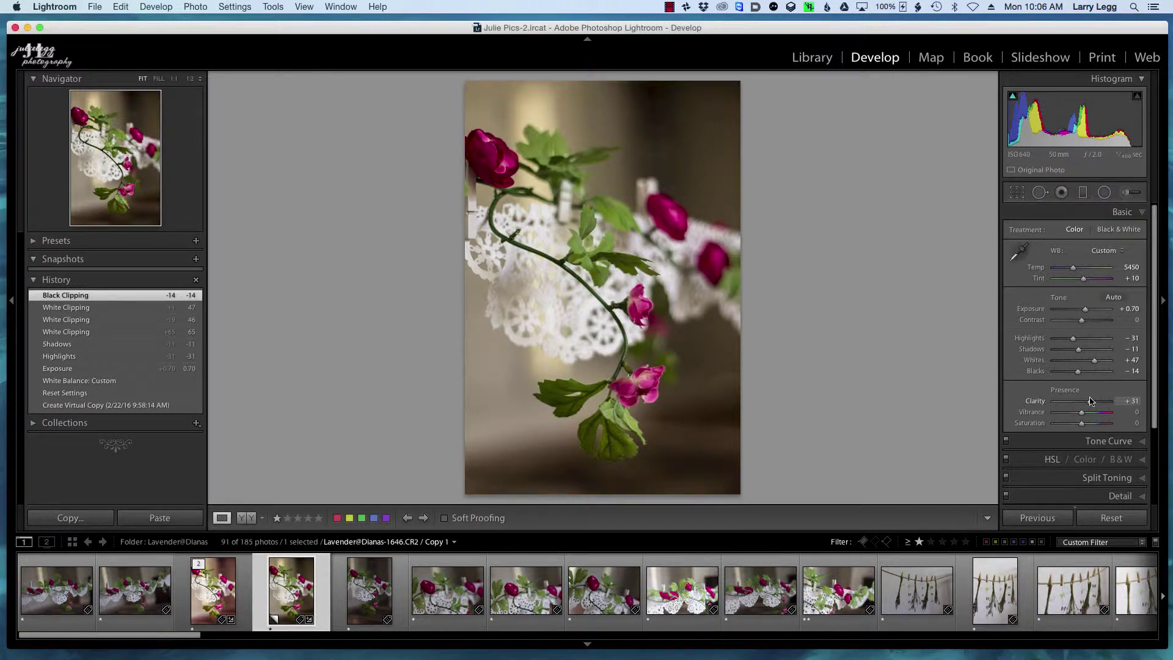
pyautogui.moveTo(1090, 401); pyautogui.dragTo(1086, 413)
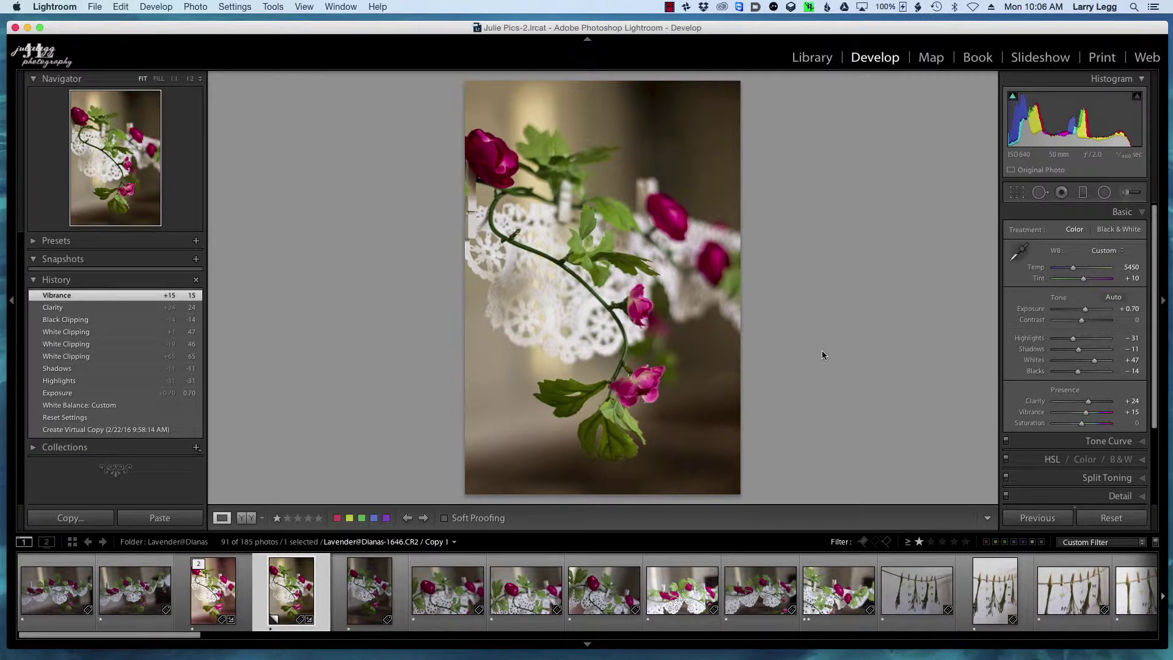
# Add a purple split tone to the shadows with hue 293 and saturation 22.
pyautogui.moveTo(1152, 340); pyautogui.dragTo(1146, 470)
pyautogui.click(1143, 378)
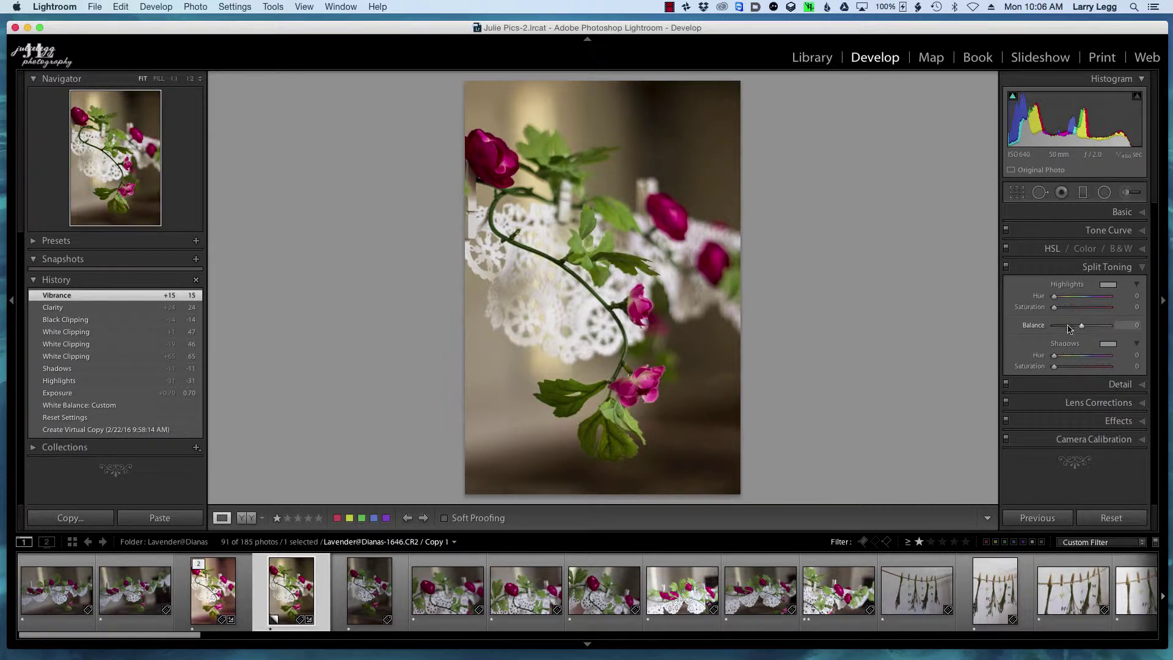
pyautogui.click(1109, 345)
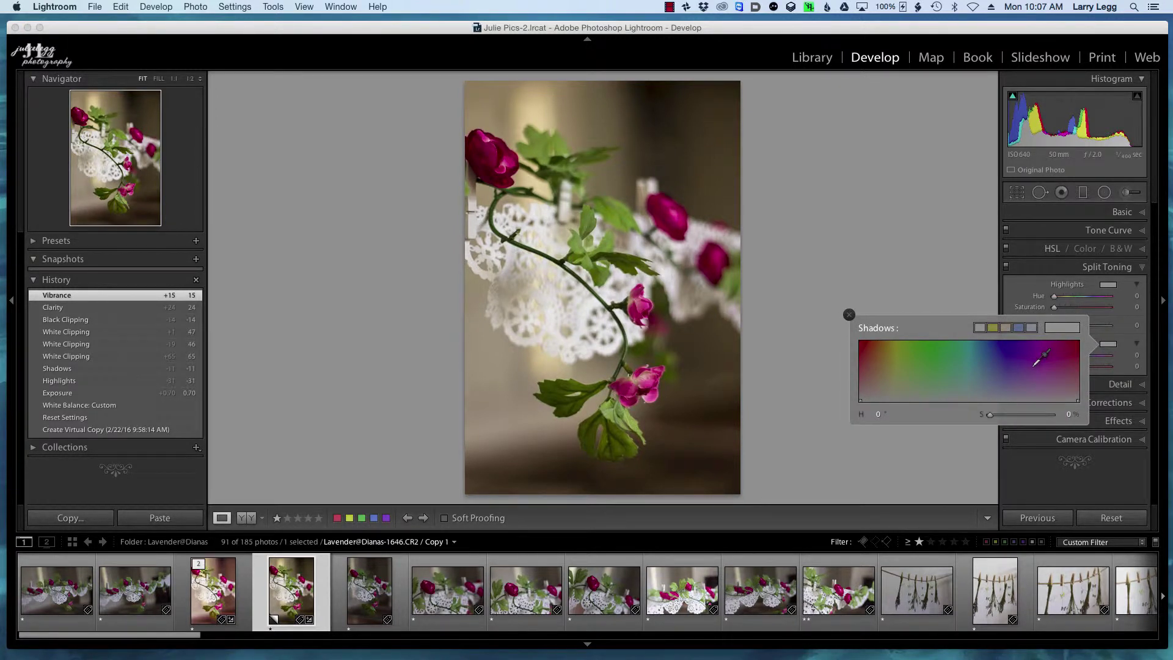
pyautogui.click(1039, 368)
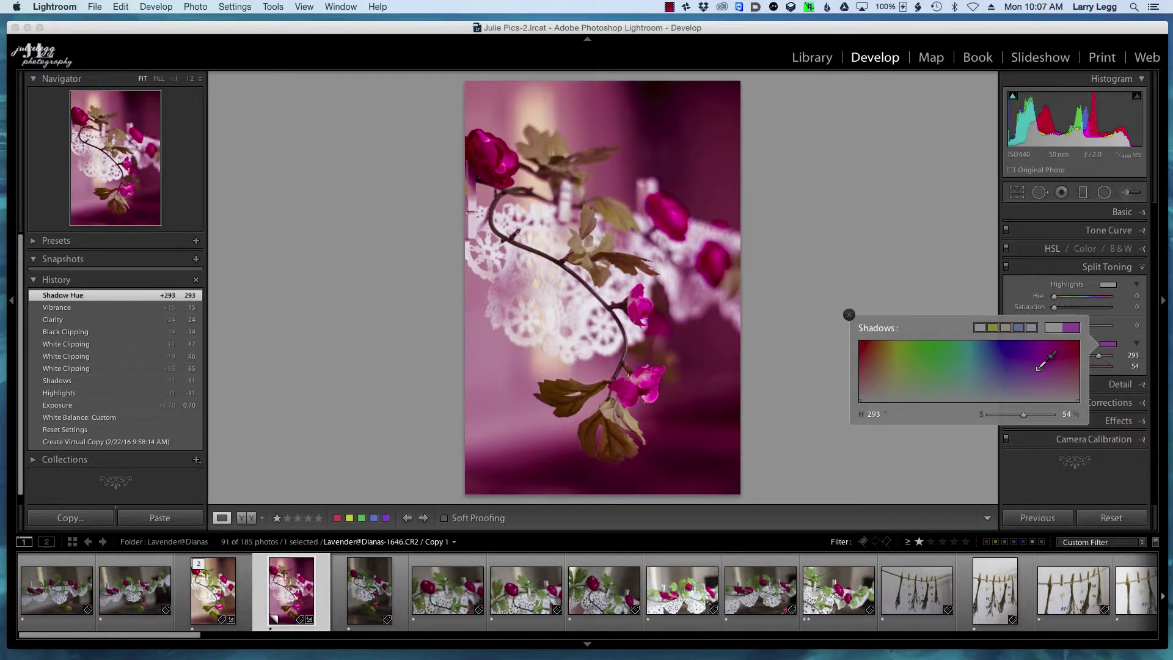
pyautogui.click(1023, 415)
pyautogui.moveTo(1023, 415); pyautogui.dragTo(1002, 416)
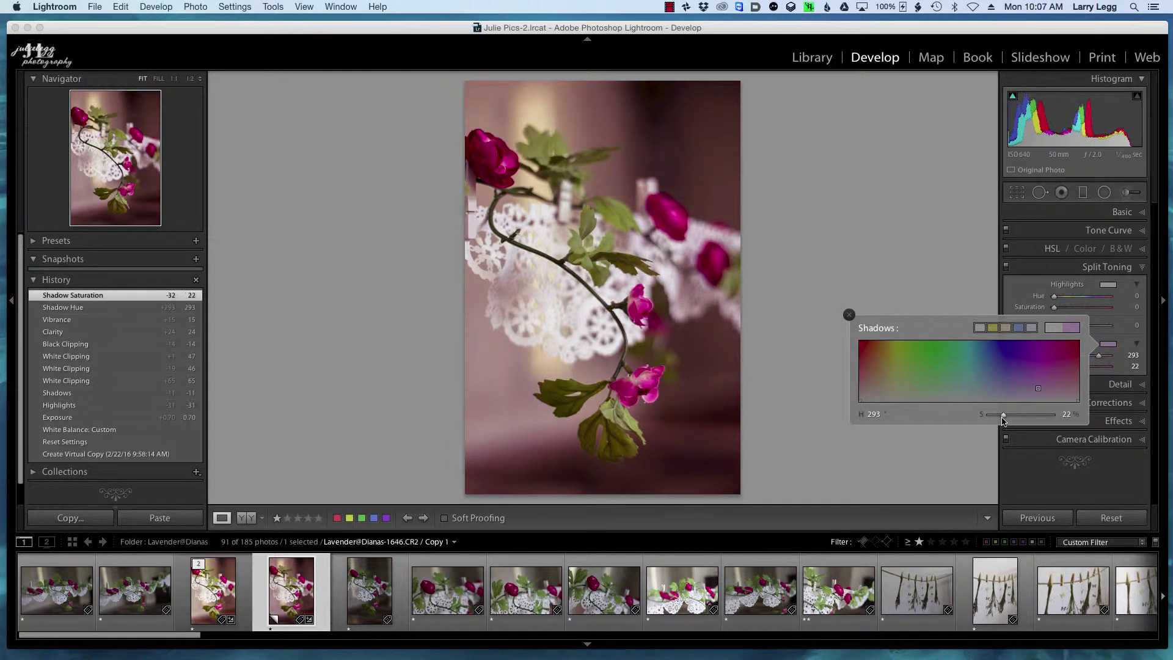
pyautogui.click(849, 314)
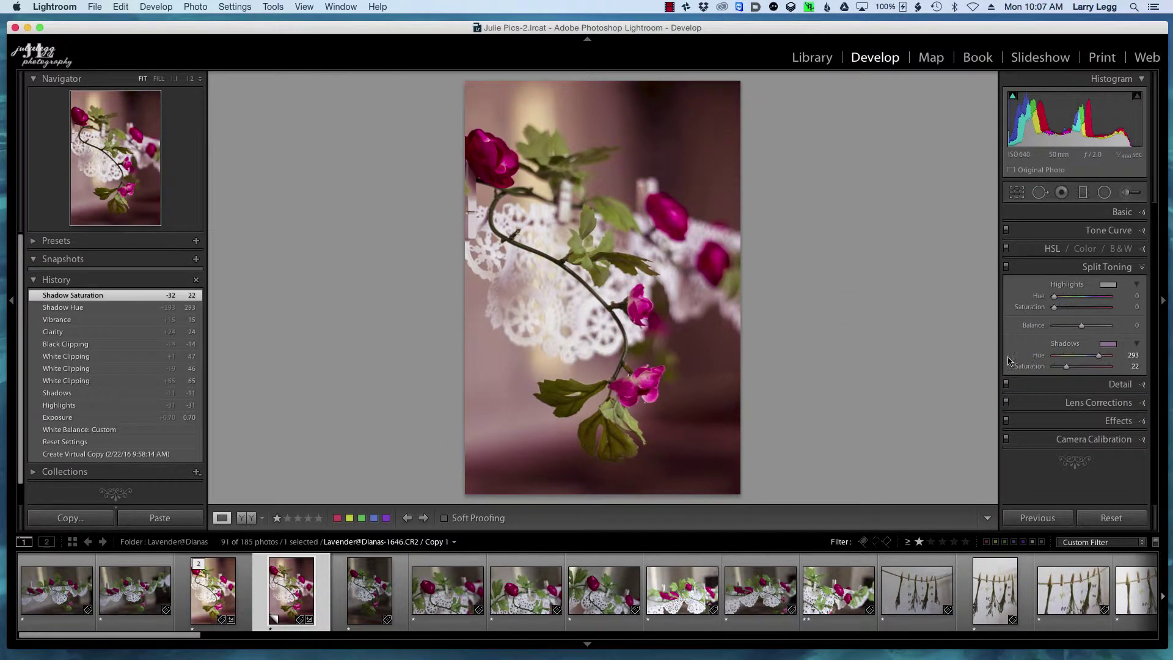
# Shift the split-toning shadow hue to 281 and set the split-toning balance to +22.
pyautogui.click(1082, 328)
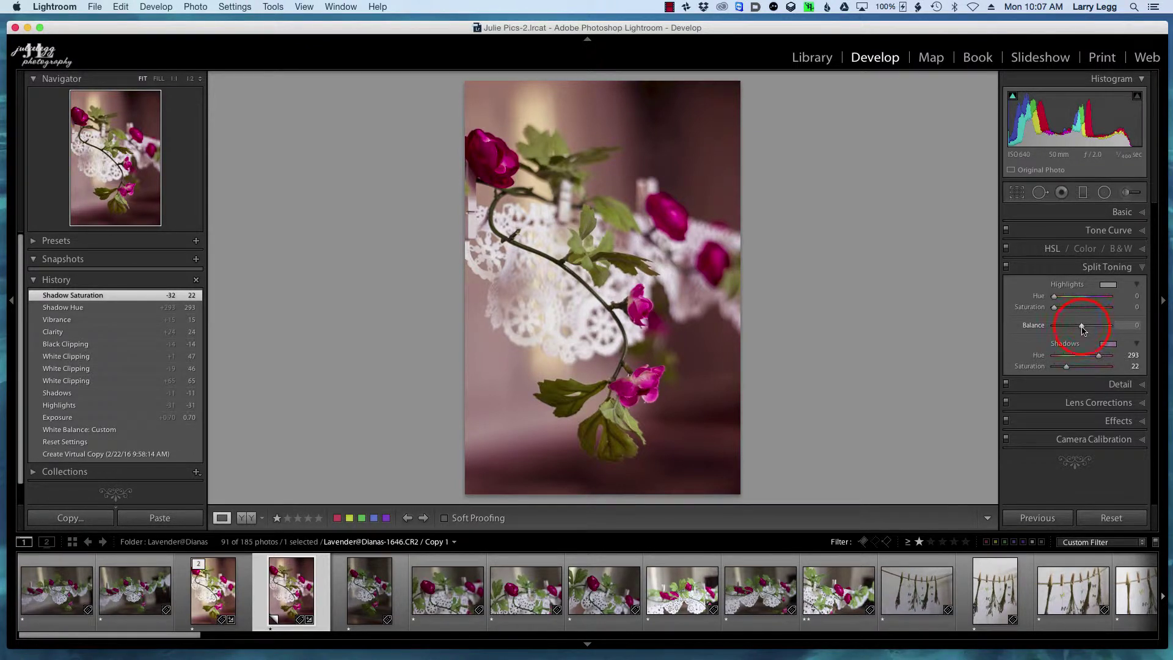
pyautogui.moveTo(1082, 329); pyautogui.dragTo(1097, 360)
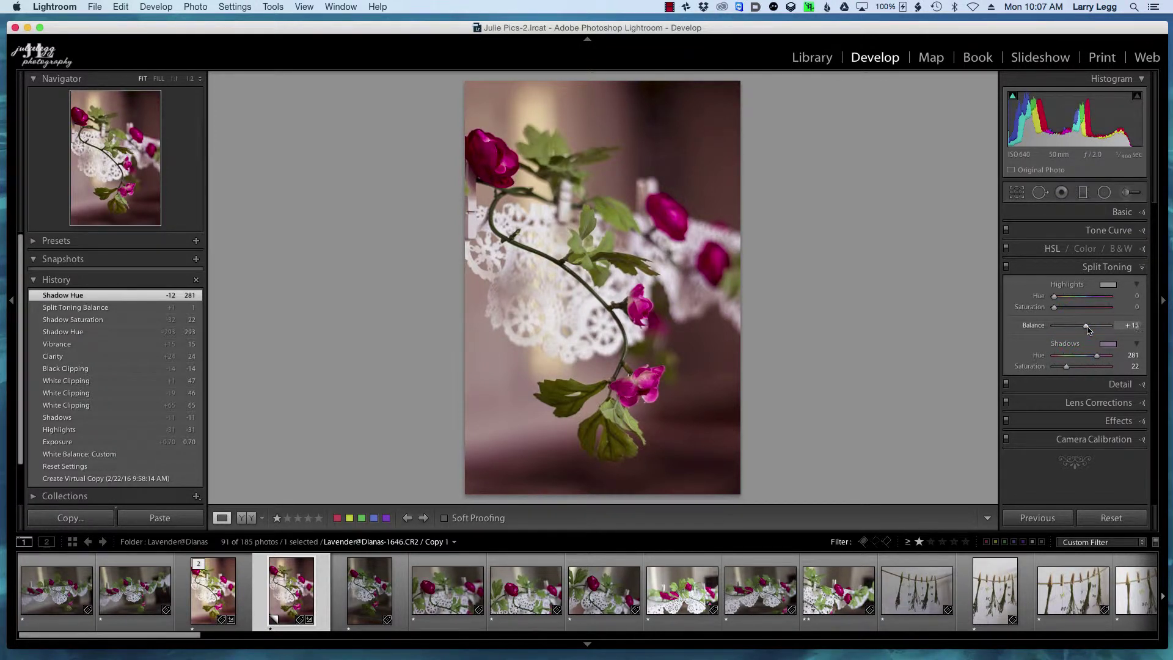
pyautogui.moveTo(1087, 329)
pyautogui.mouseDown()
pyautogui.moveTo(1130, 334)
pyautogui.moveTo(989, 333)
pyautogui.moveTo(1085, 334)
pyautogui.mouseUp()
pyautogui.moveTo(1087, 333); pyautogui.dragTo(1090, 330)
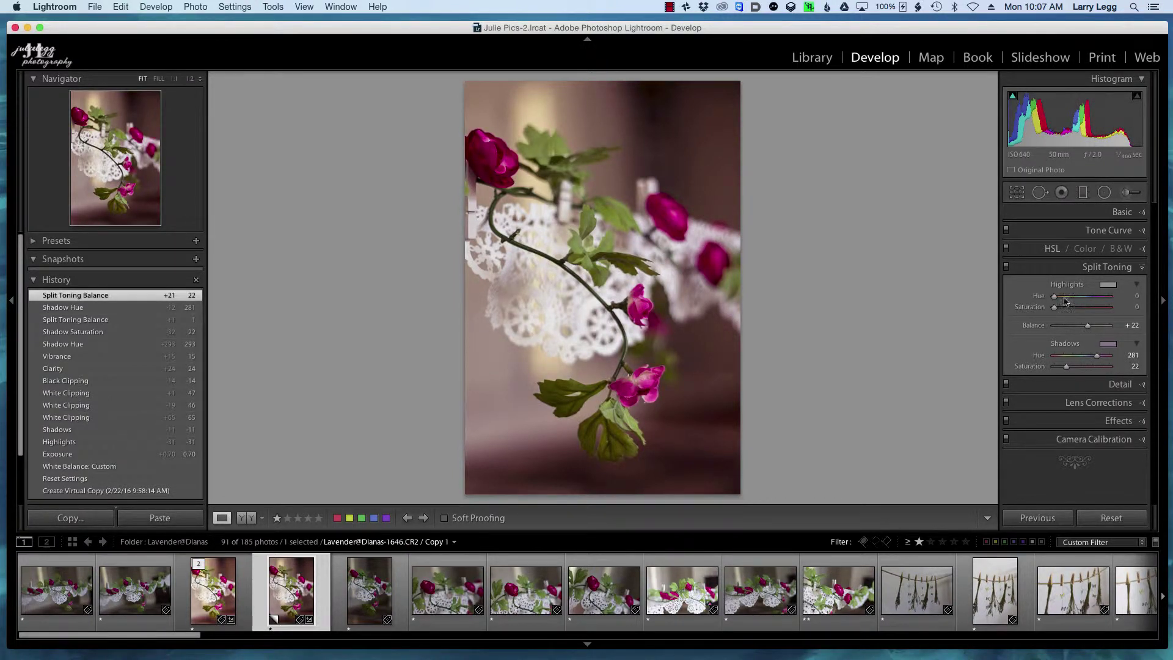
# Compare the photo with and without split toning, leaving the effect enabled.
pyautogui.click(1010, 270)
pyautogui.click(1007, 270)
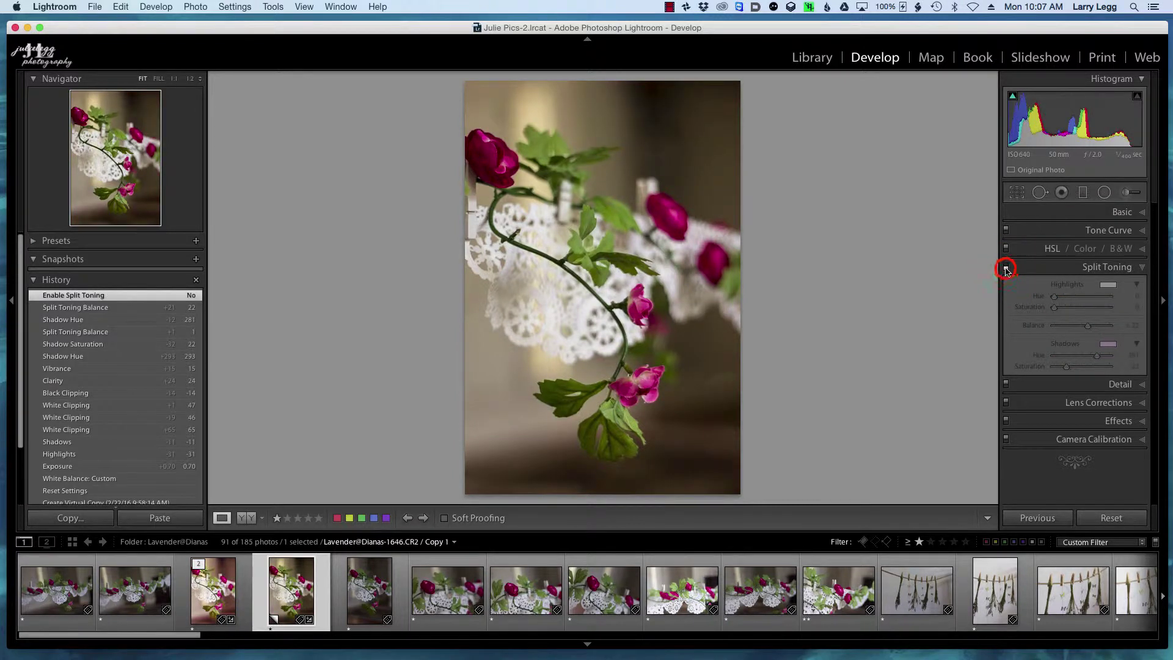
pyautogui.click(1006, 269)
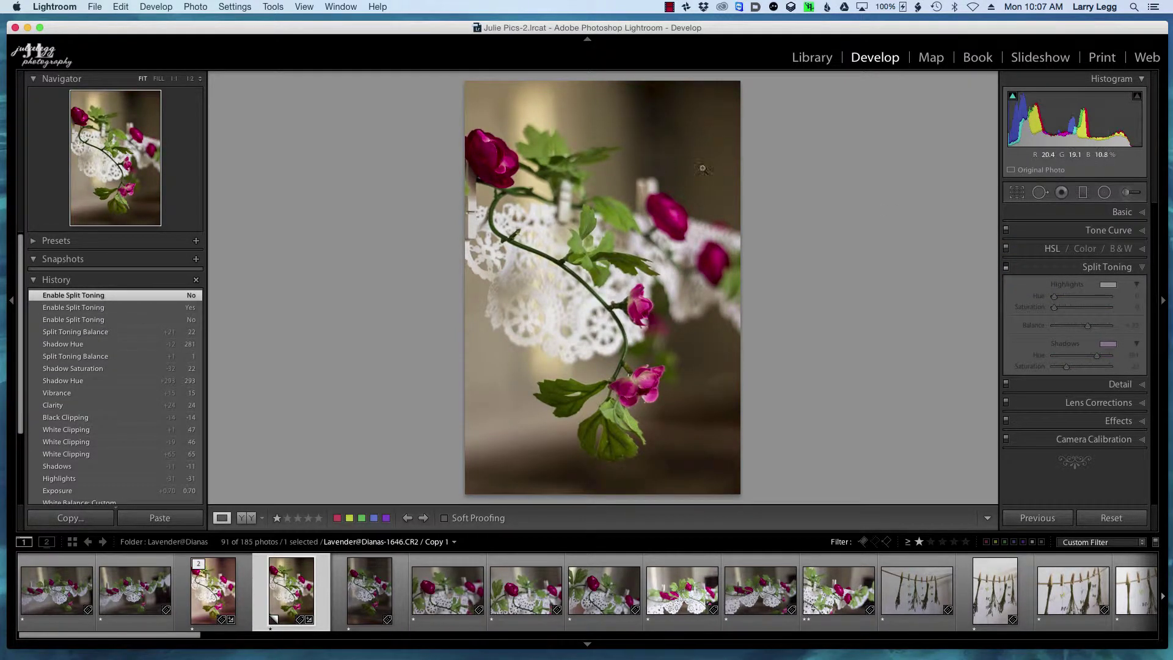
pyautogui.click(1006, 267)
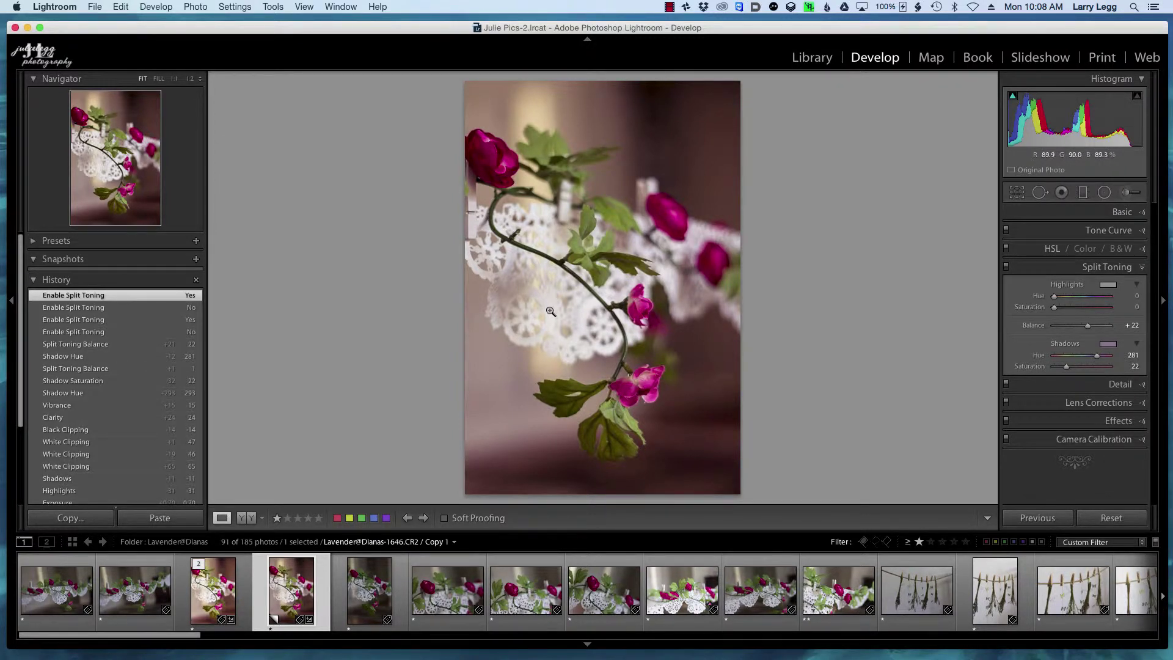
pyautogui.click(1005, 269)
pyautogui.click(1006, 269)
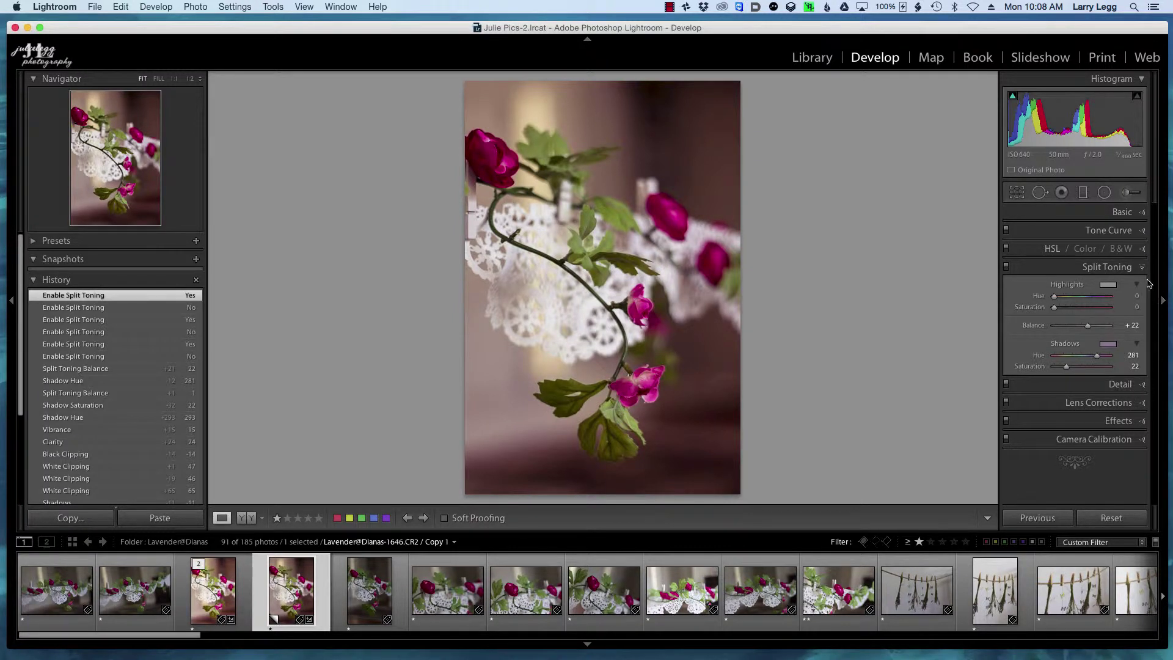
# Raise the yellow saturation to +46 and compare the photo with and without the HSL adjustments.
pyautogui.click(1143, 250)
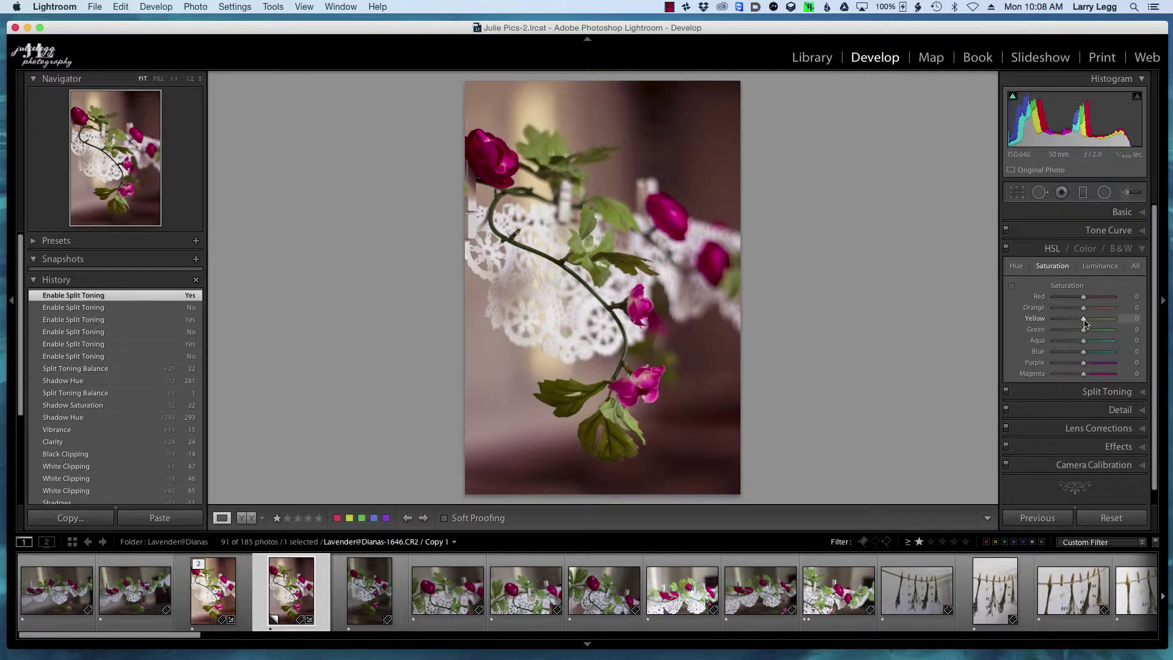
pyautogui.moveTo(1085, 324); pyautogui.dragTo(1098, 320)
pyautogui.click(1005, 250)
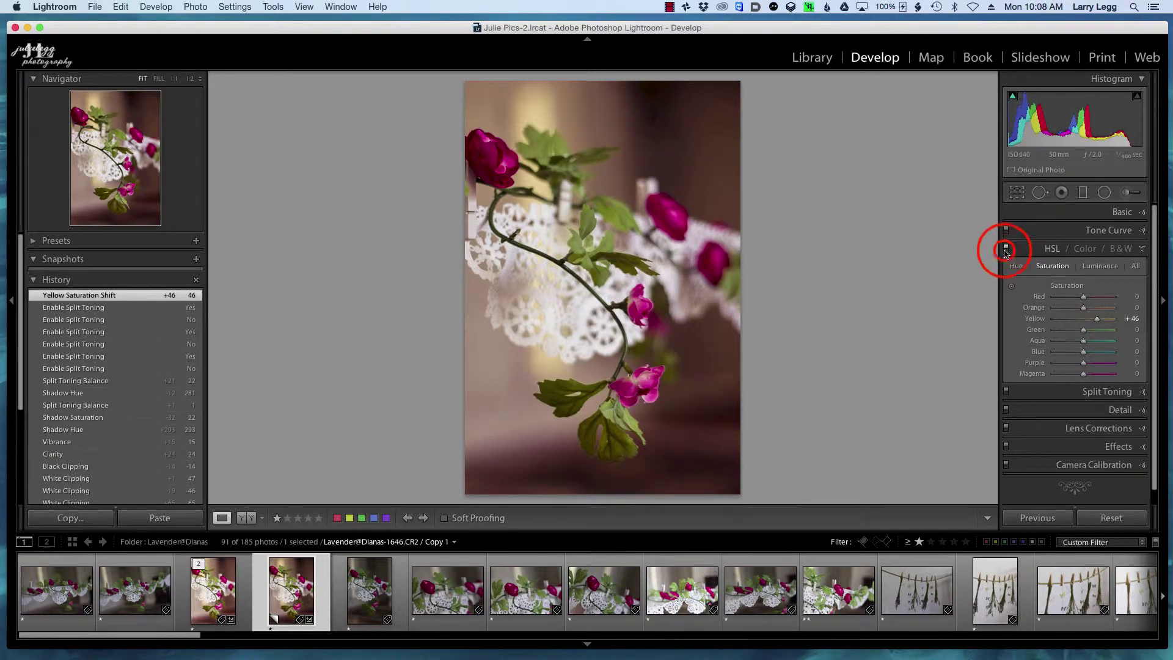
pyautogui.click(1005, 250)
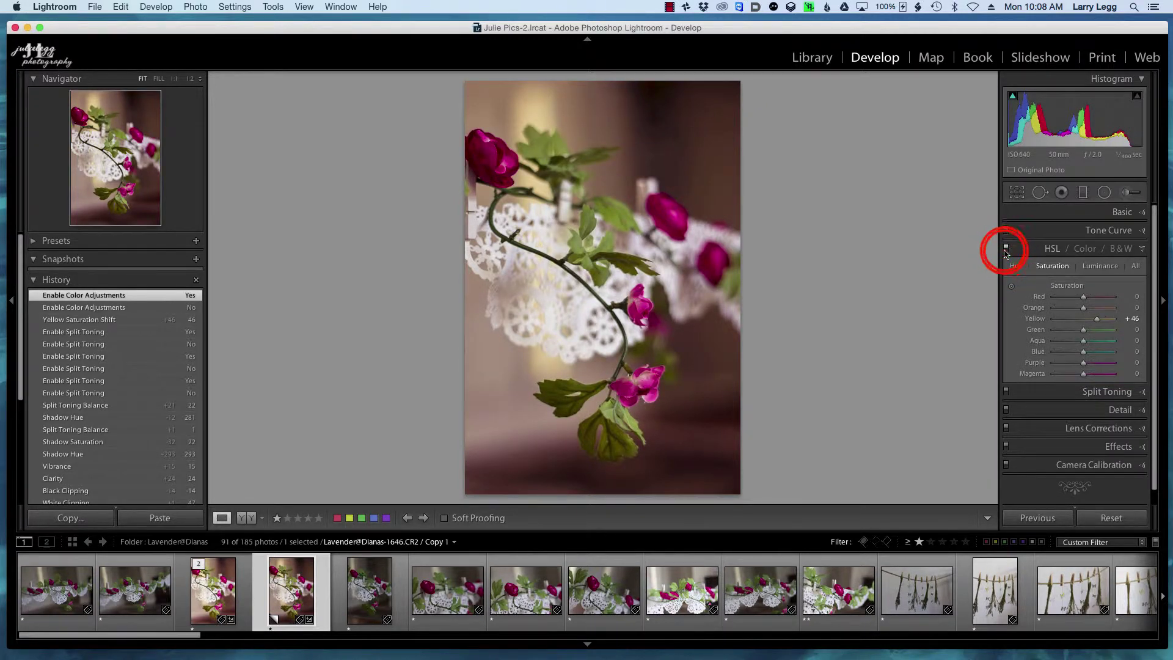
pyautogui.click(1005, 250)
pyautogui.click(1005, 250)
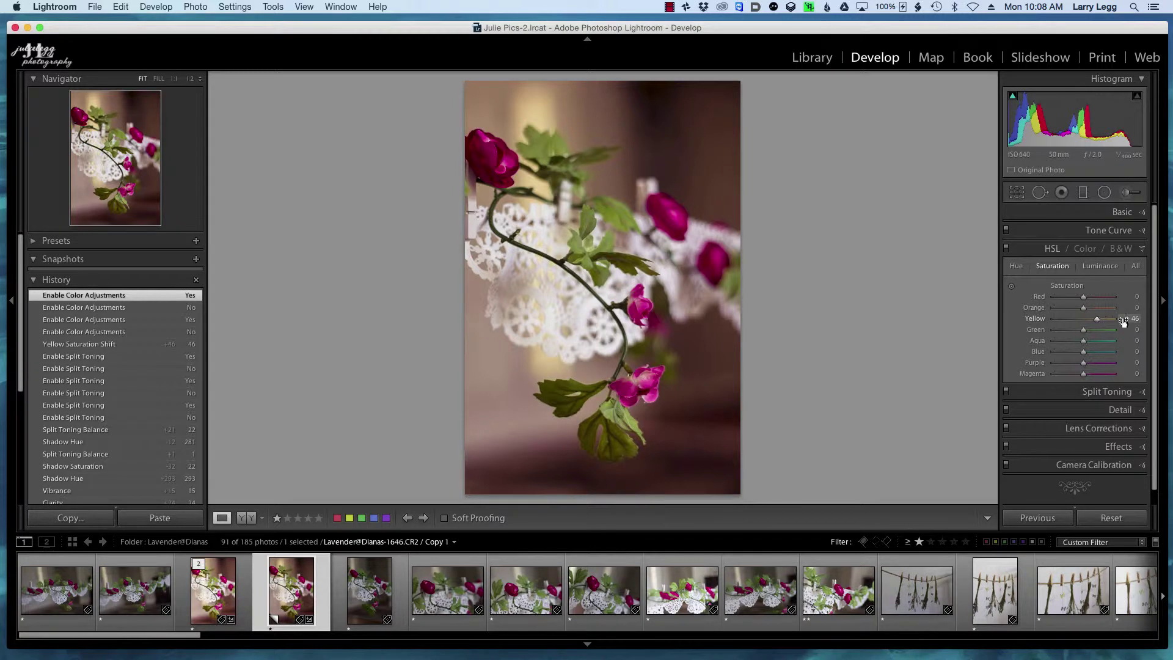
# Reduce the yellow saturation in the HSL adjustments to +34.
pyautogui.click(1097, 321)
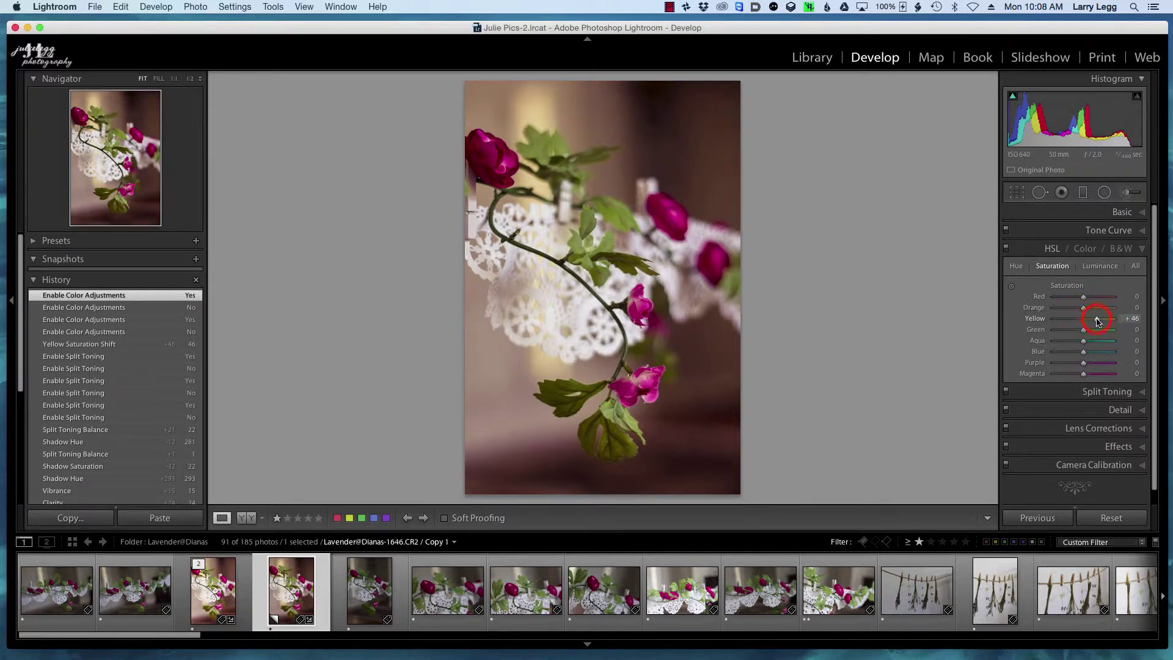
pyautogui.moveTo(1096, 318); pyautogui.dragTo(1092, 319)
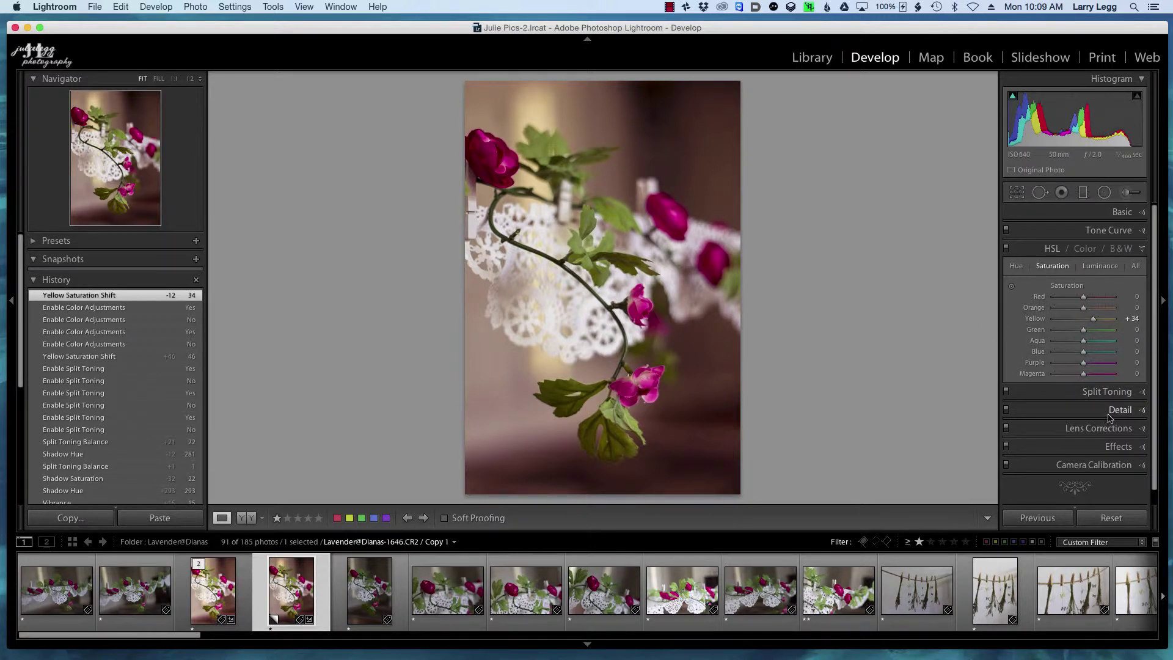
# Try luminance noise reduction at 20, inspect the photo up close, and reset it to 0.
pyautogui.click(1143, 411)
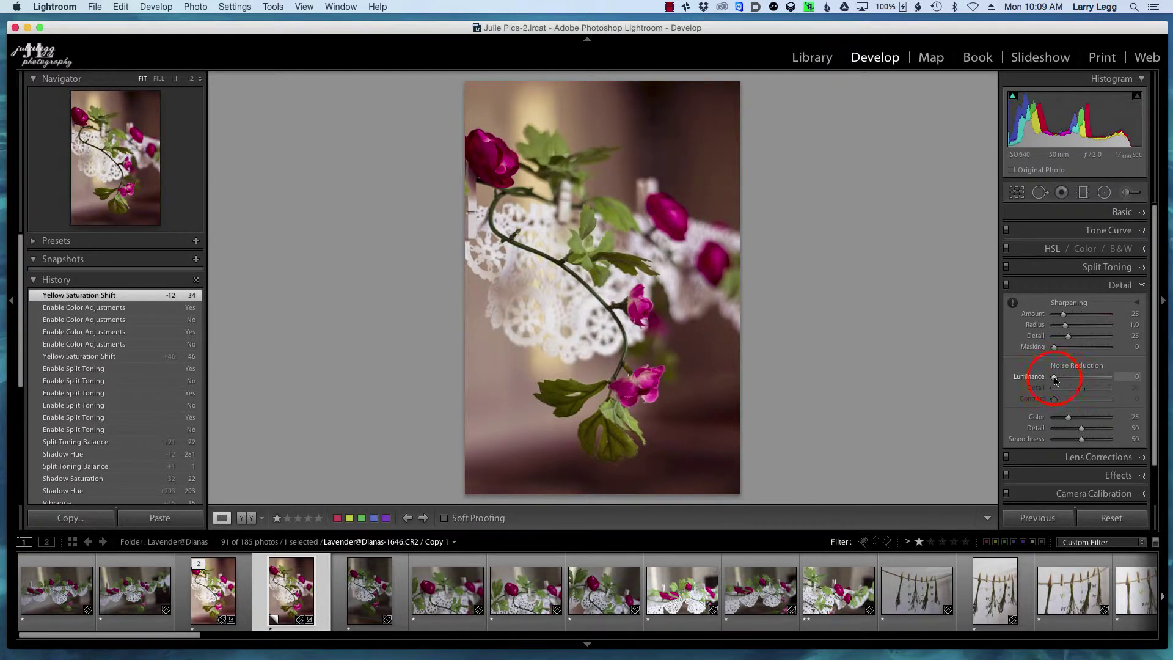
pyautogui.moveTo(1055, 380); pyautogui.dragTo(1066, 376)
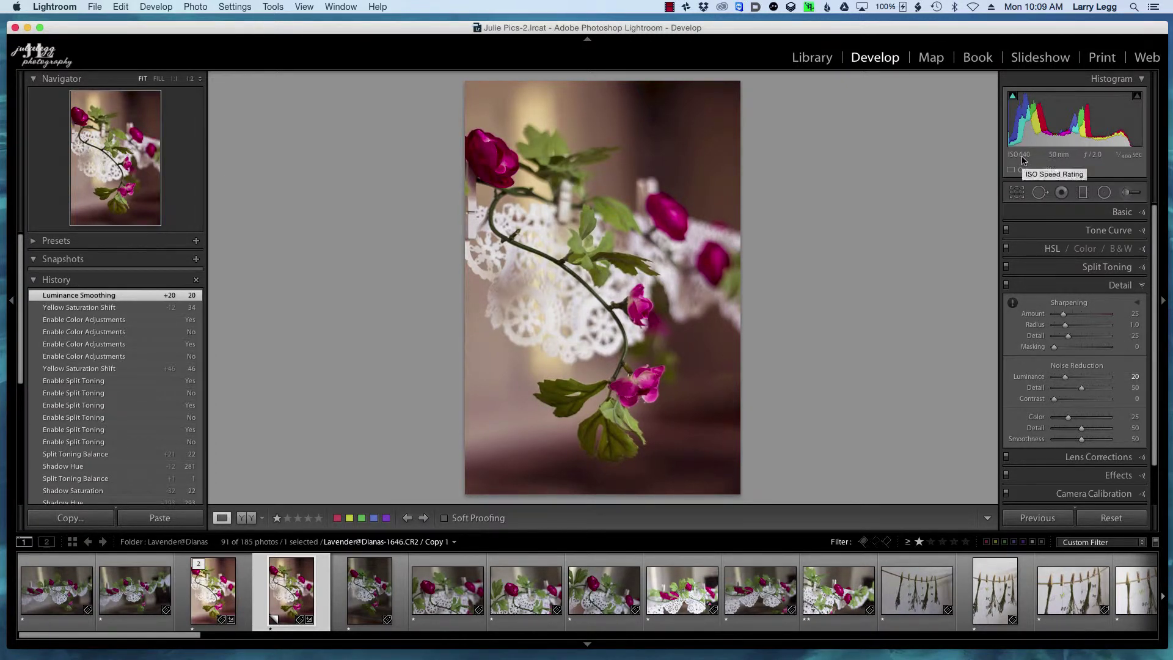
pyautogui.click(1012, 302)
pyautogui.click(1064, 378)
pyautogui.doubleClick(1064, 377)
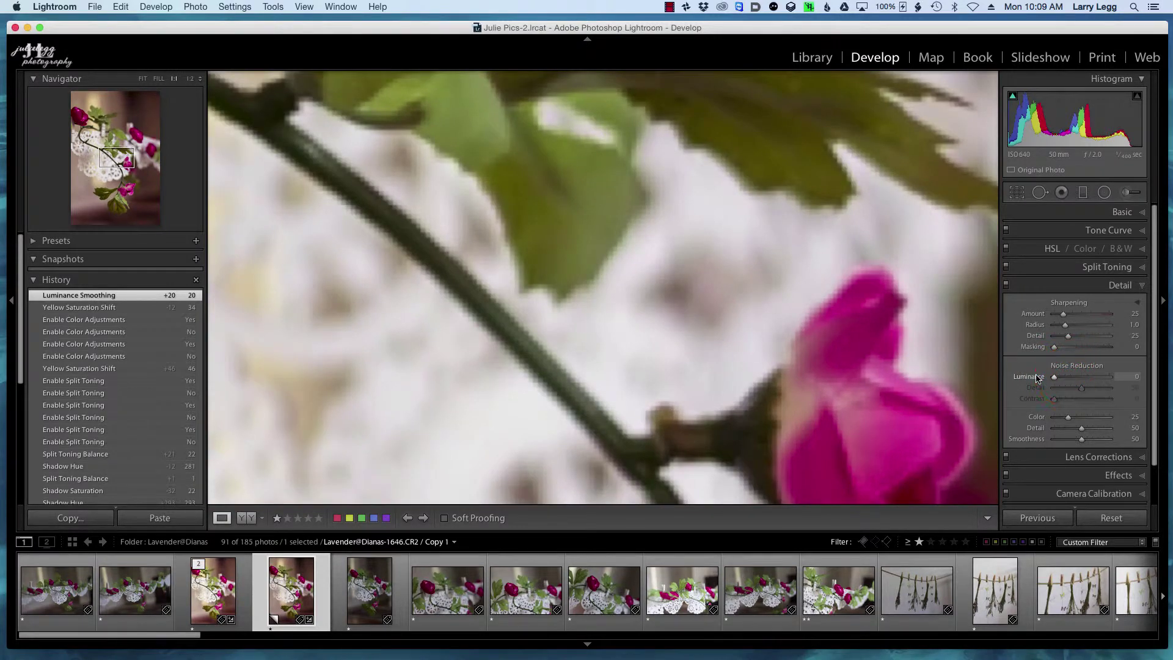
pyautogui.click(590, 199)
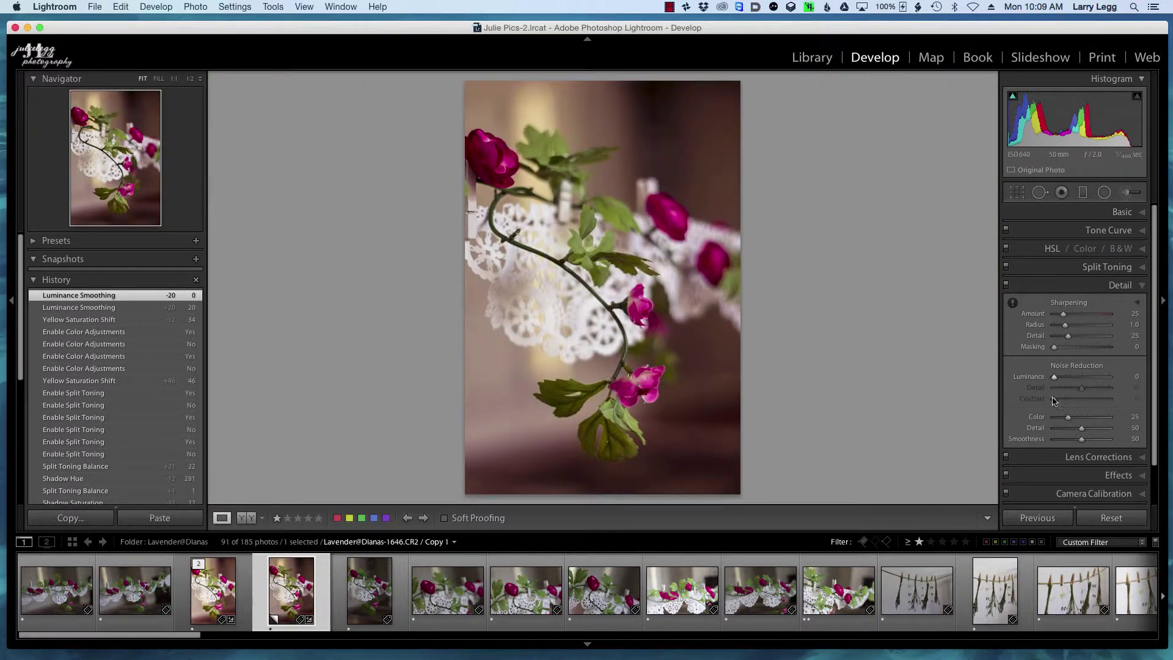
# Set the luminance noise reduction to 40 while checking the stem and flower up close.
pyautogui.click(1053, 377)
pyautogui.moveTo(1052, 378); pyautogui.dragTo(1073, 377)
pyautogui.press('z')
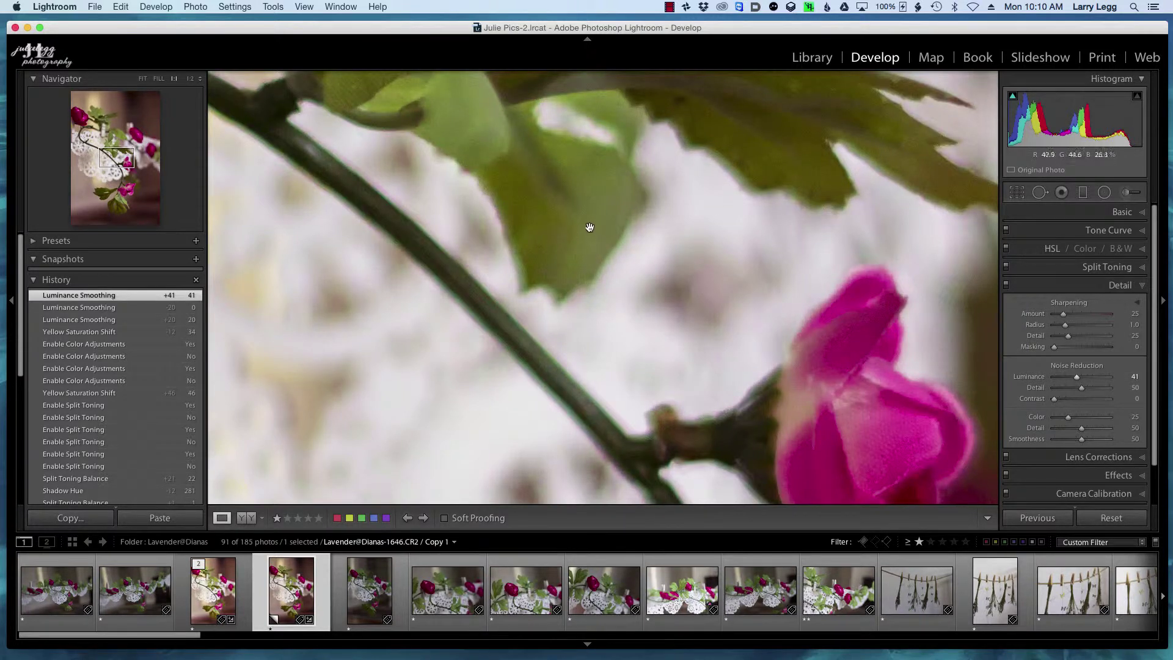
pyautogui.click(1076, 377)
pyautogui.moveTo(1075, 381)
pyautogui.mouseDown()
pyautogui.moveTo(1047, 379)
pyautogui.moveTo(1072, 379)
pyautogui.mouseUp()
pyautogui.moveTo(1073, 378); pyautogui.dragTo(1075, 377)
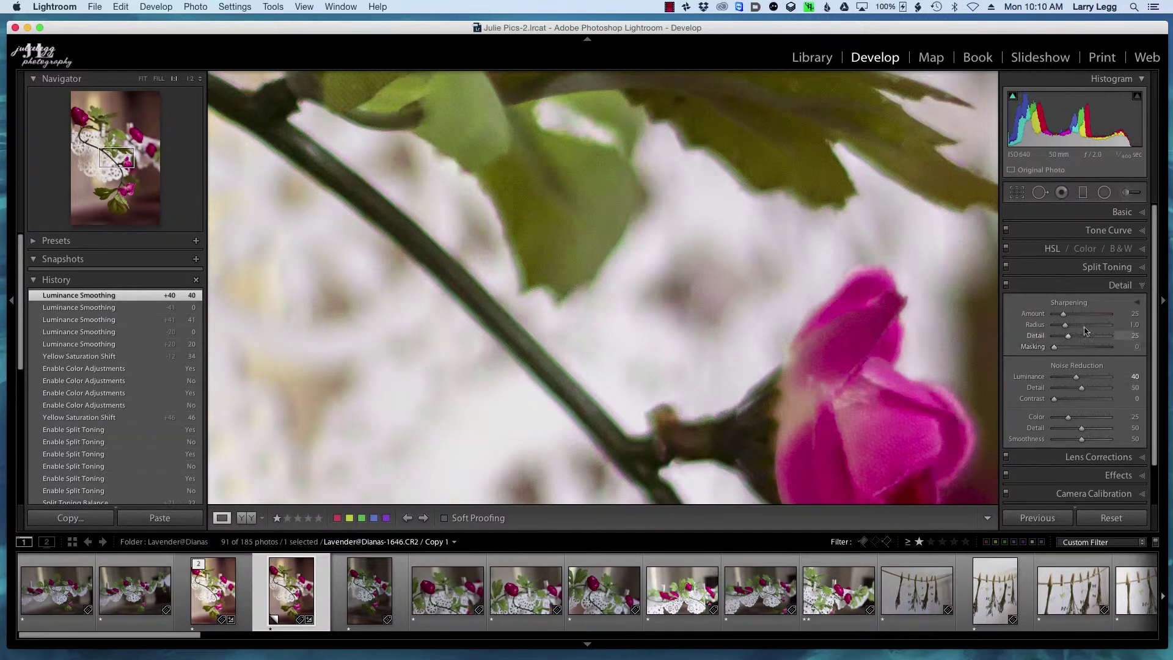
# Raise the sharpening amount to 61 and set its masking to 65 using the black-and-white mask preview of the whole photo.
pyautogui.moveTo(1062, 313); pyautogui.dragTo(1075, 318)
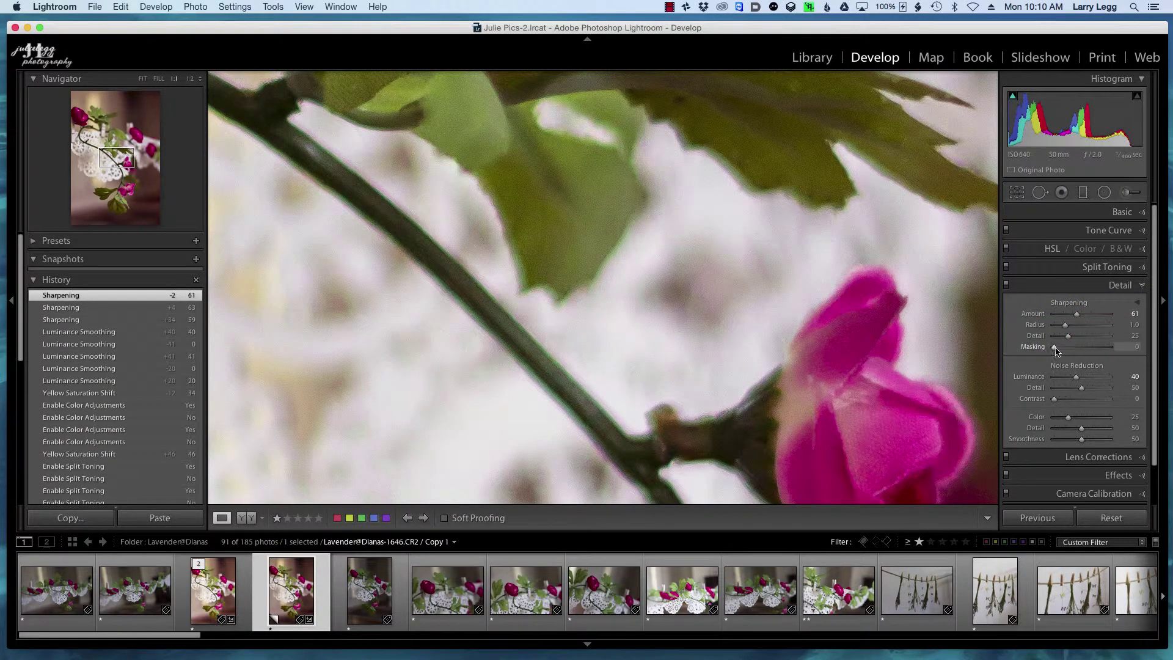
pyautogui.press('z')
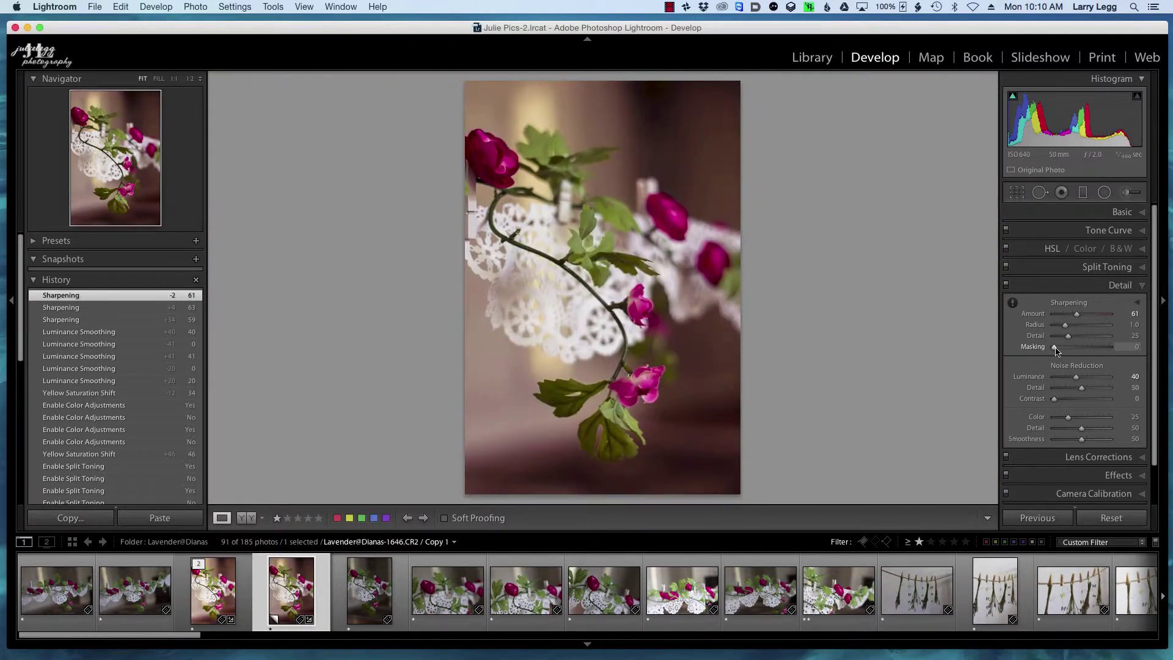
pyautogui.press('alt')
pyautogui.keyDown('alt'); pyautogui.click(1053, 347); pyautogui.keyUp('alt')
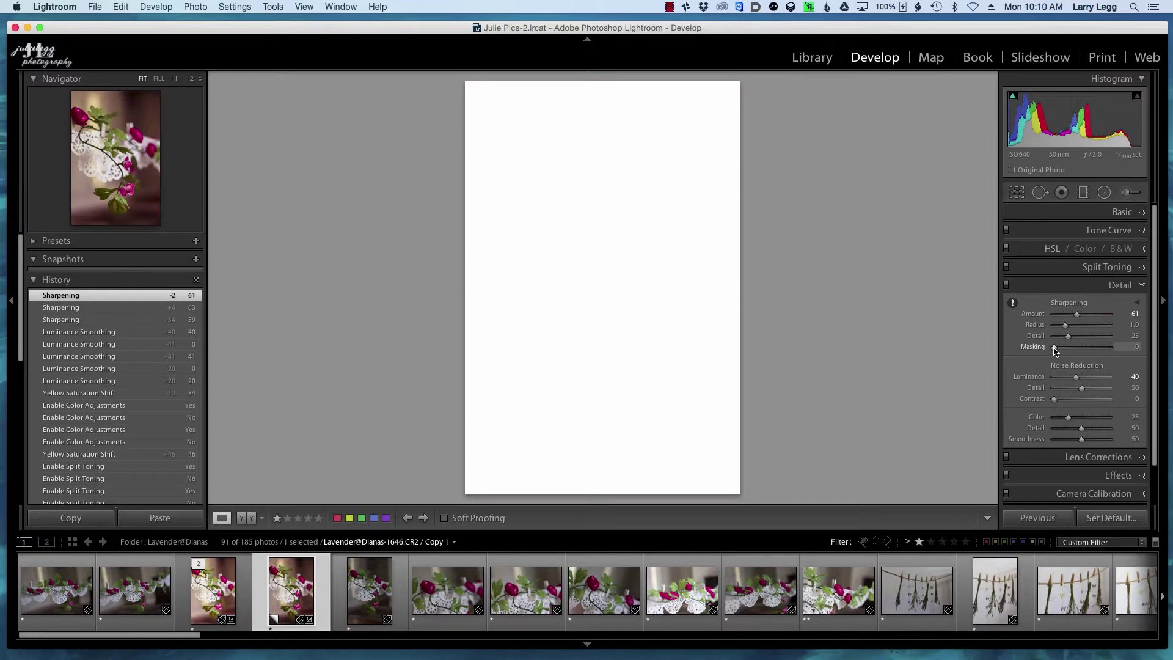
pyautogui.moveTo(1054, 349); pyautogui.dragTo(1084, 346)
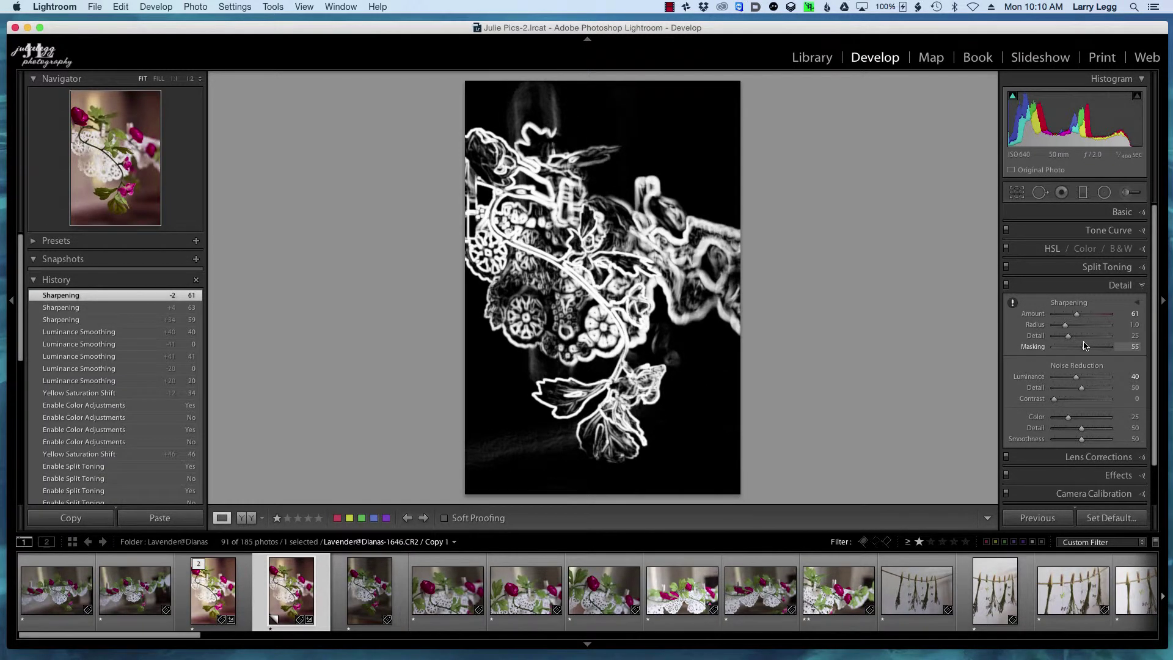
pyautogui.moveTo(1084, 346); pyautogui.dragTo(1085, 346)
pyautogui.moveTo(1085, 346); pyautogui.dragTo(1091, 346)
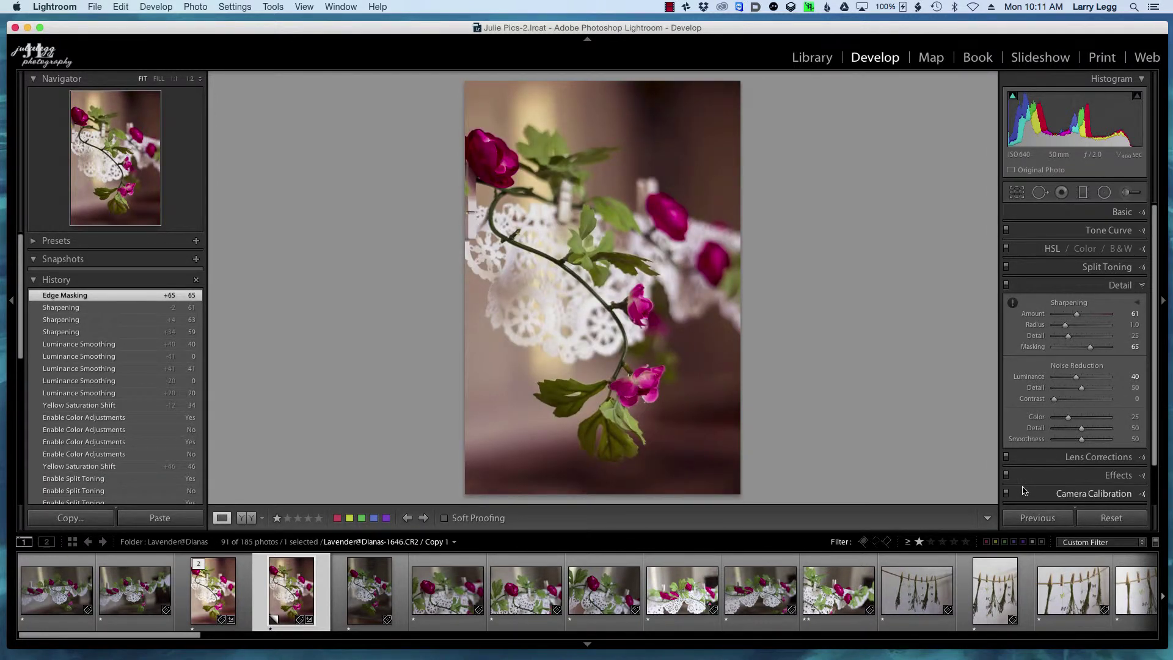
# Remove chromatic aberration and enable the lens profile corrections for the photo.
pyautogui.click(1112, 457)
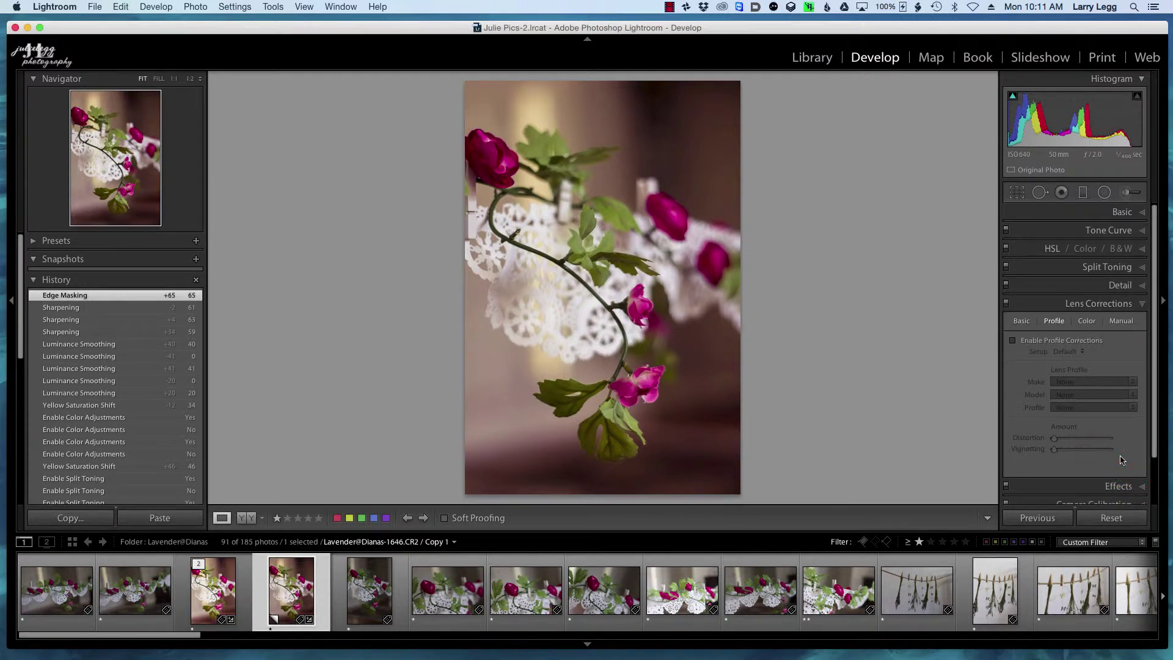
pyautogui.click(1087, 321)
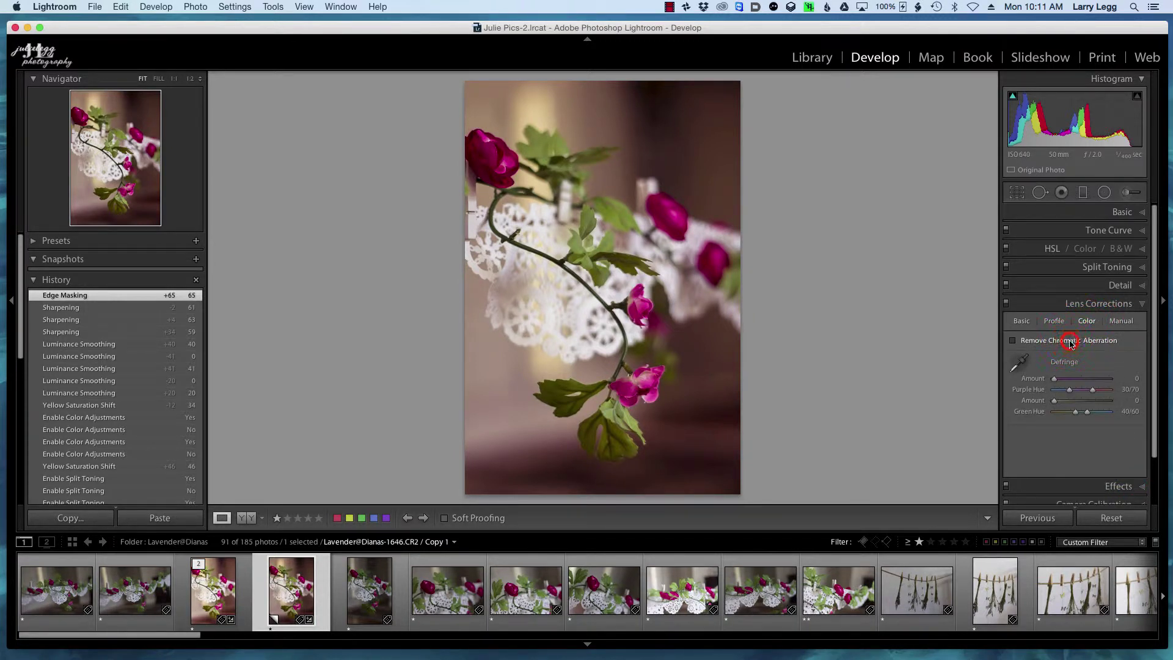
pyautogui.click(1069, 344)
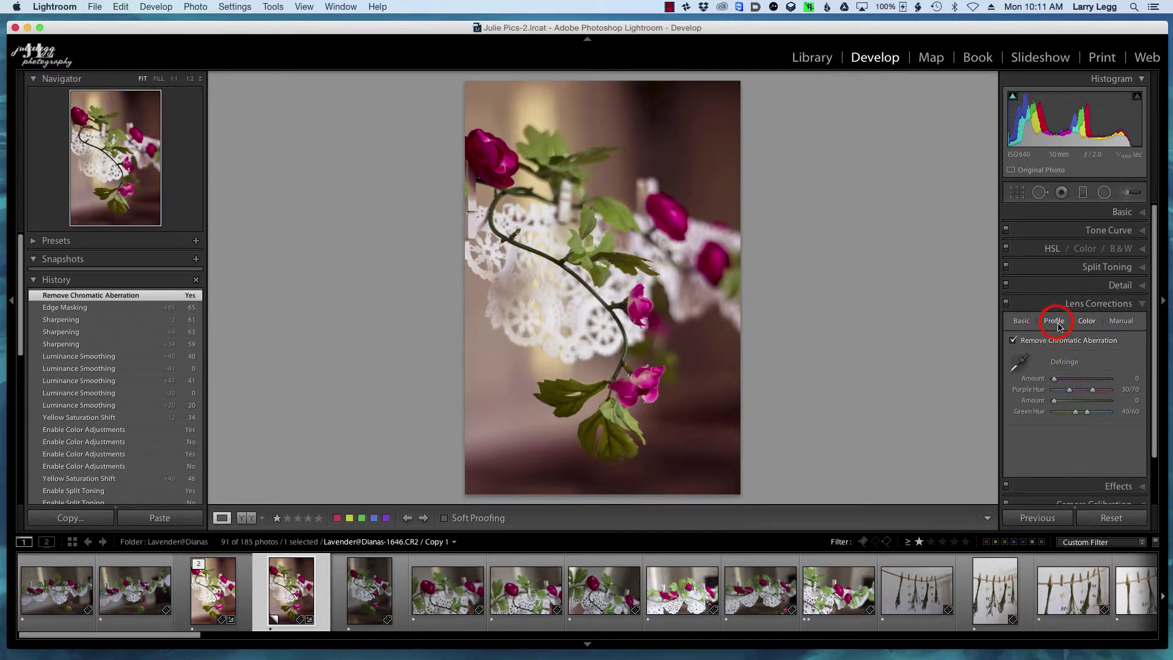
pyautogui.click(1055, 322)
pyautogui.click(1065, 340)
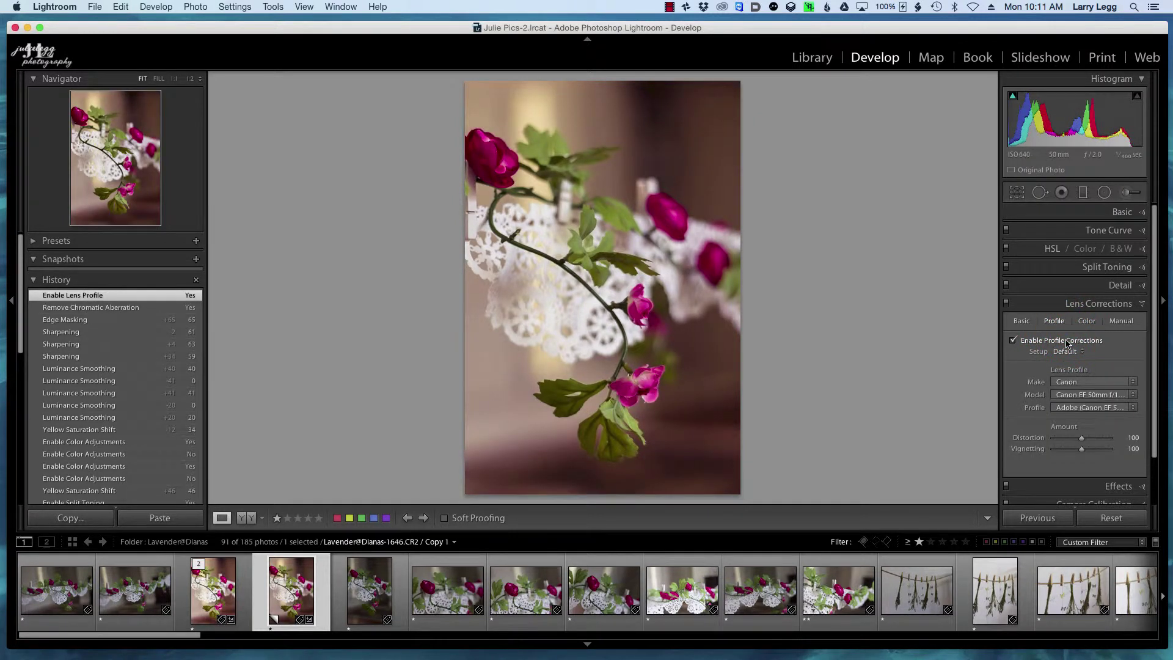
# Set the exposure to +1.00 and raise the whites to +49 while checking the clipping preview.
pyautogui.scroll(-3, 1090, 305)
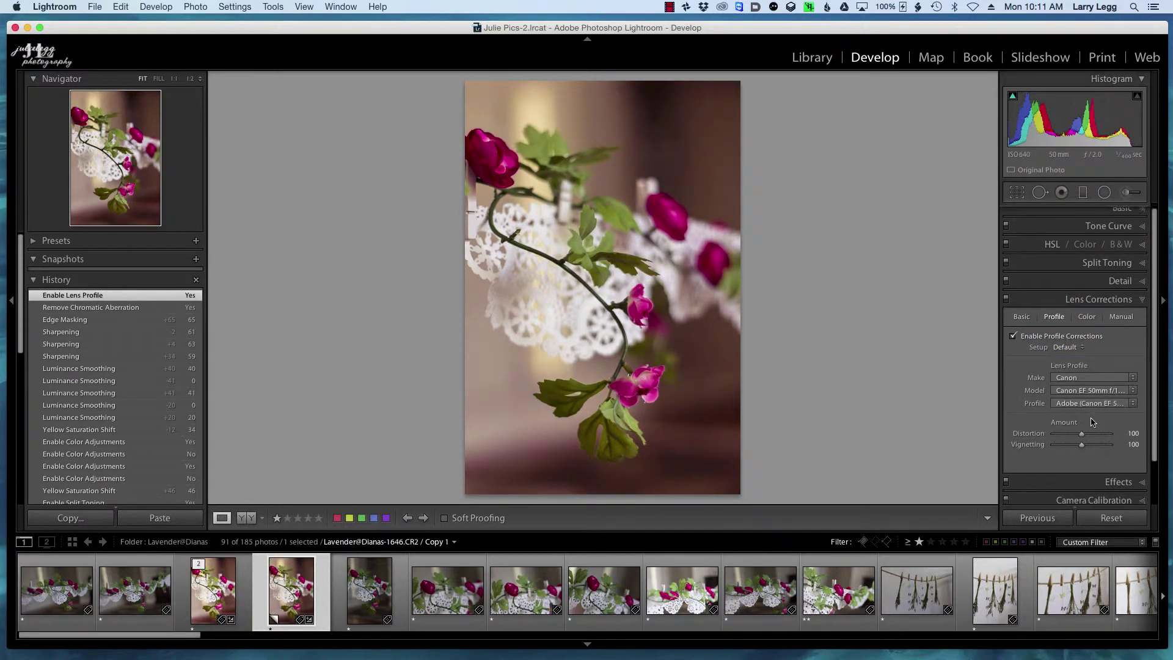
pyautogui.scroll(3, 1096, 297)
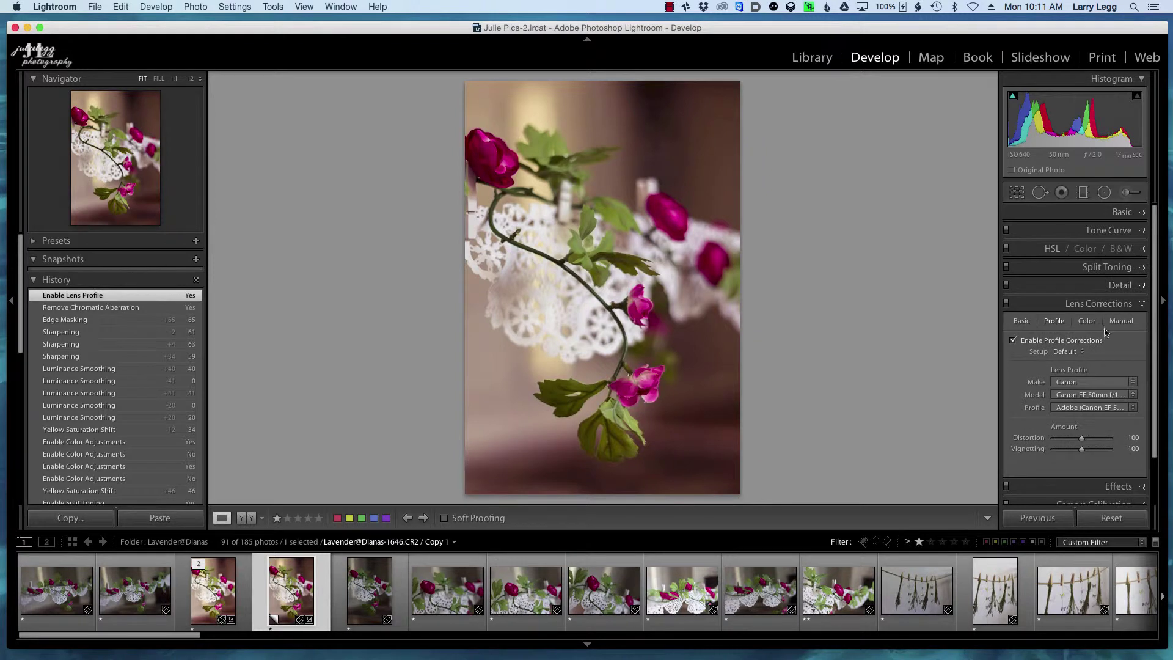
pyautogui.scroll(-3, 1102, 333)
pyautogui.scroll(3, 1108, 360)
pyautogui.click(1126, 211)
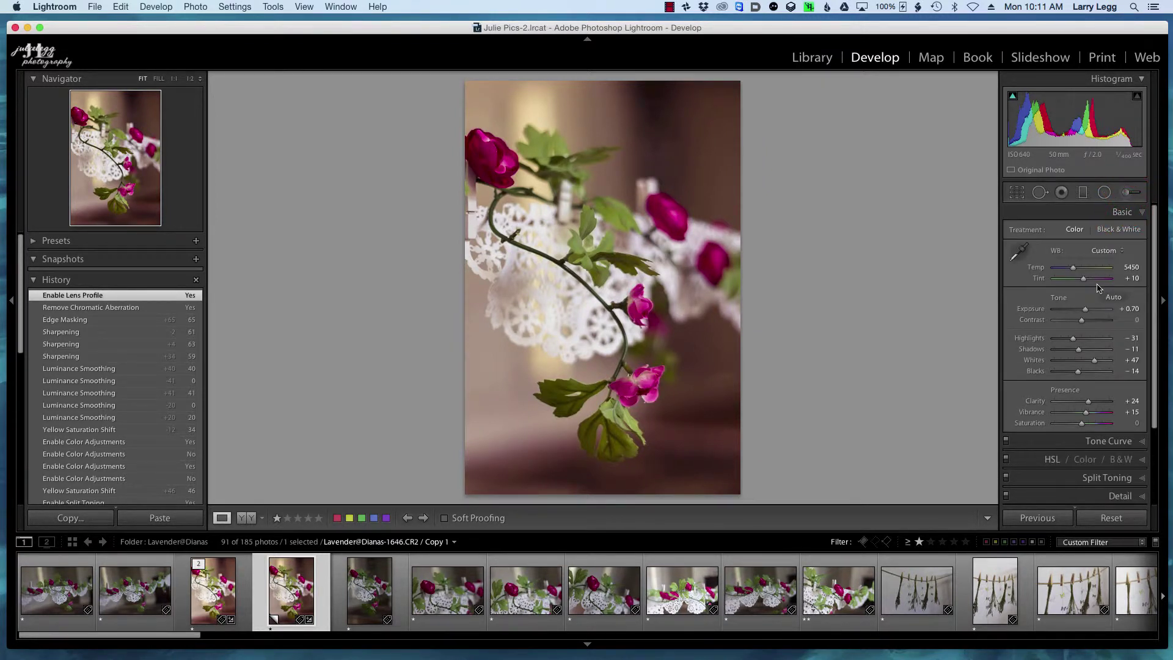
pyautogui.click(1129, 309)
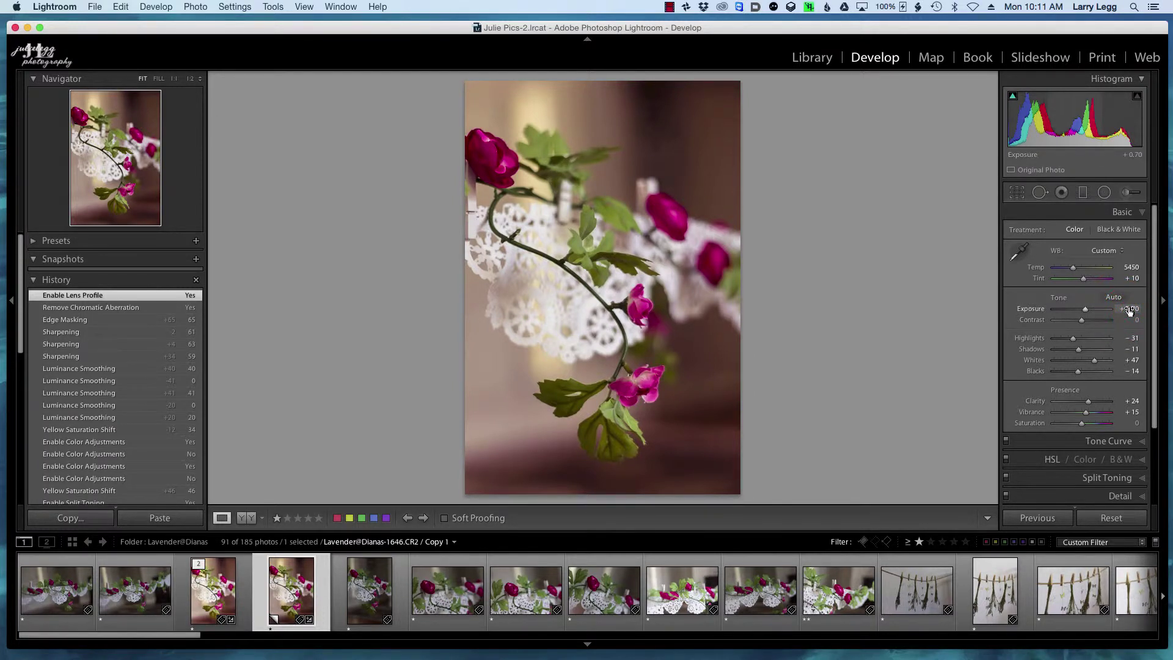
pyautogui.write('0.9')
pyautogui.press('Return')
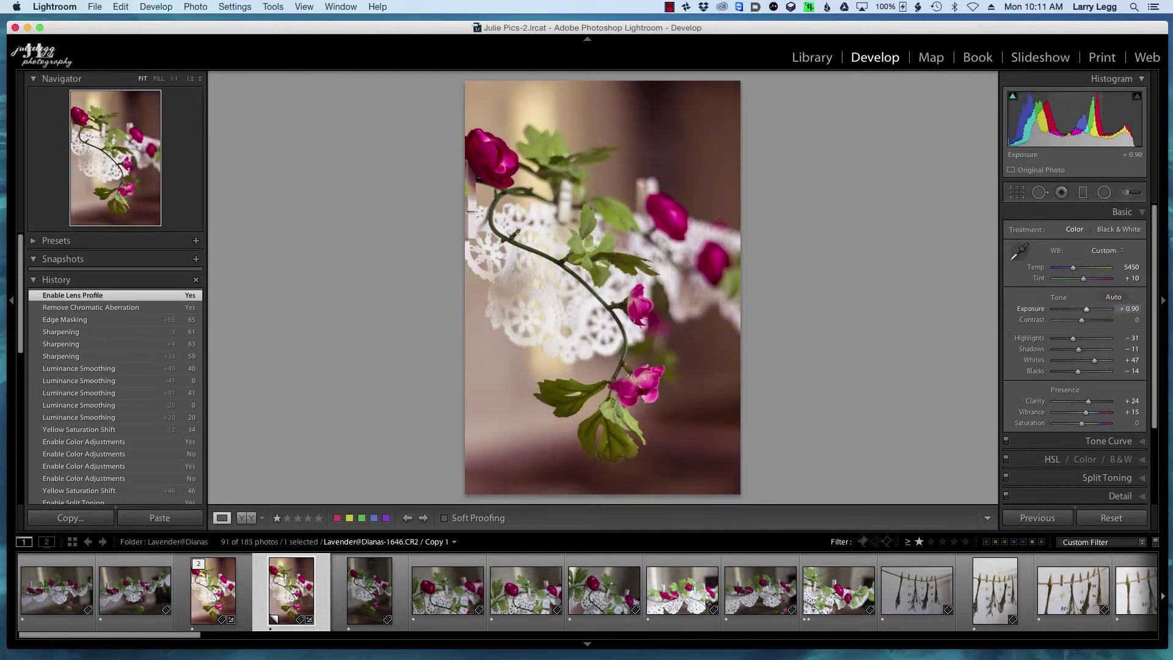
pyautogui.write('1')
pyautogui.press('Return')
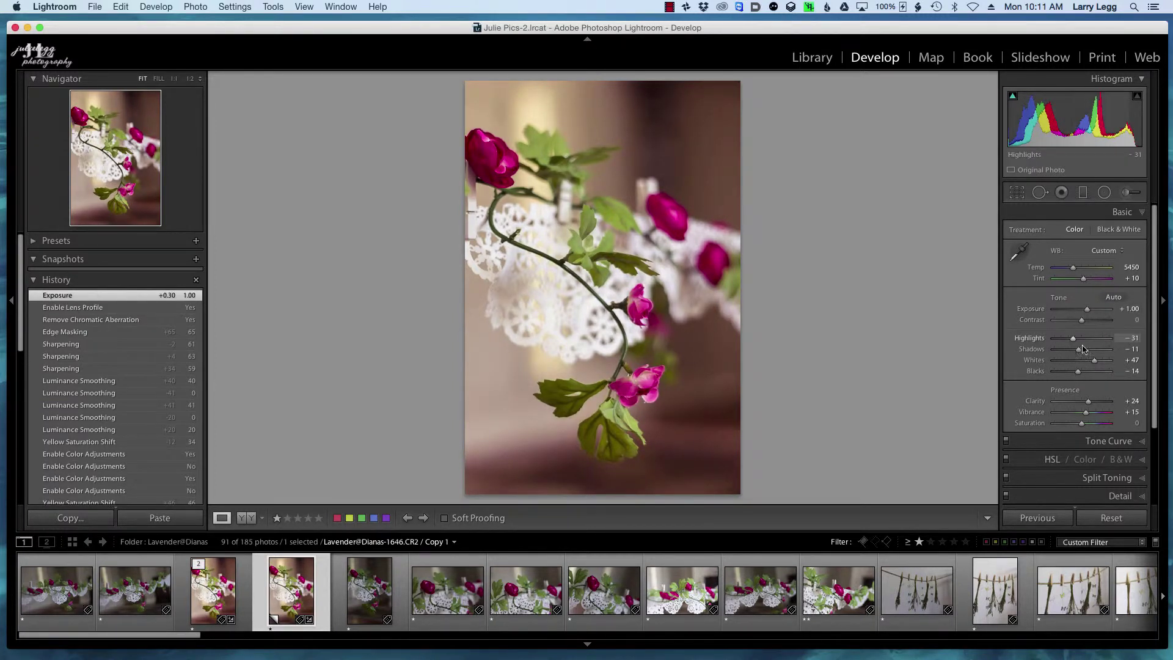
pyautogui.moveTo(1094, 361); pyautogui.dragTo(1095, 364)
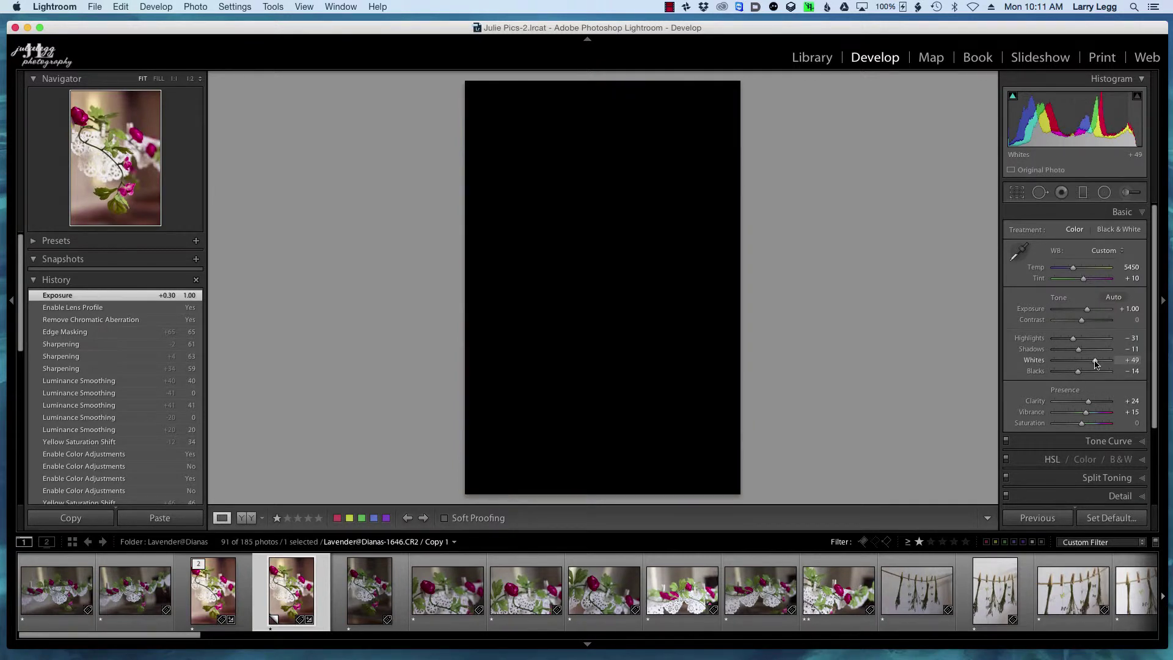
pyautogui.moveTo(1094, 363); pyautogui.dragTo(1095, 364)
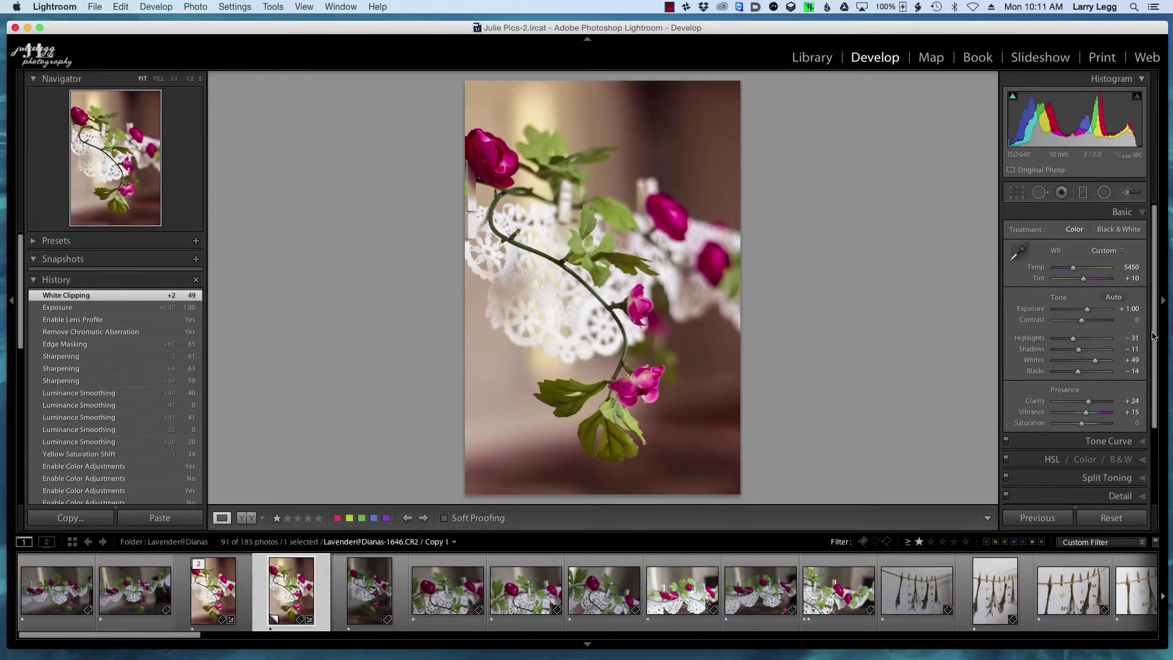
# Raise the contrast to +20 and inspect the lace and stem near the photo's left edge up close.
pyautogui.click(1081, 322)
pyautogui.moveTo(1081, 323); pyautogui.dragTo(1086, 321)
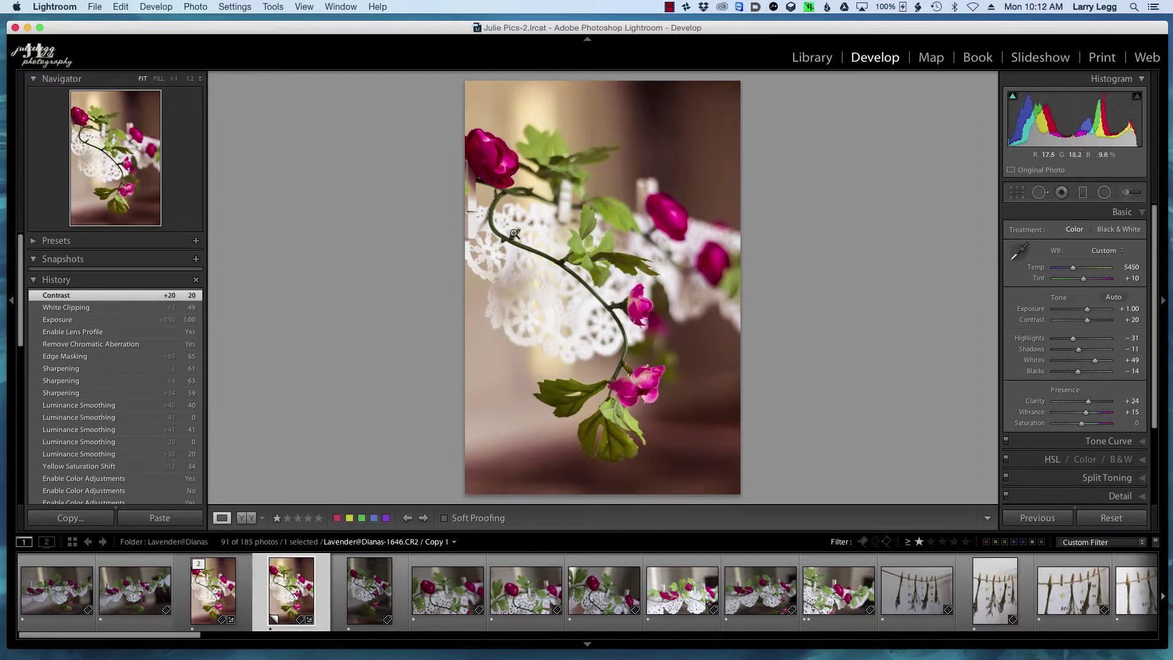
pyautogui.click(466, 212)
pyautogui.moveTo(516, 259); pyautogui.dragTo(712, 408)
pyautogui.hscroll(-10, 707, 361)
pyautogui.scroll(8, 707, 361)
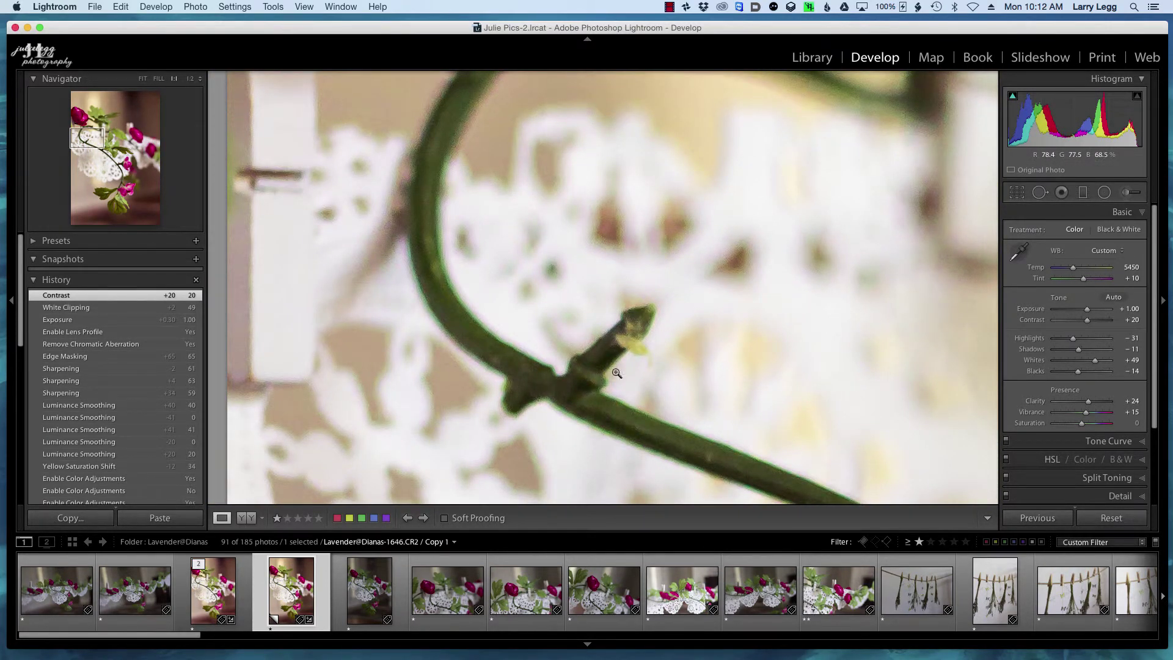
pyautogui.click(684, 375)
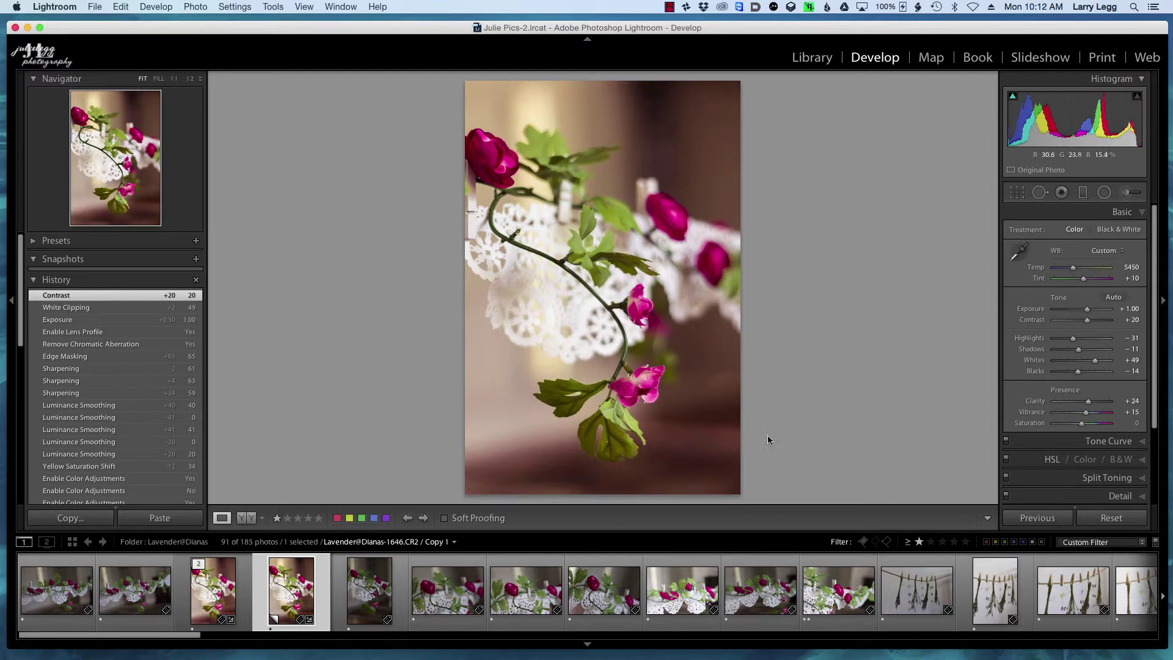
# Start a new radial filter for a local adjustment on the photo.
pyautogui.click(1103, 193)
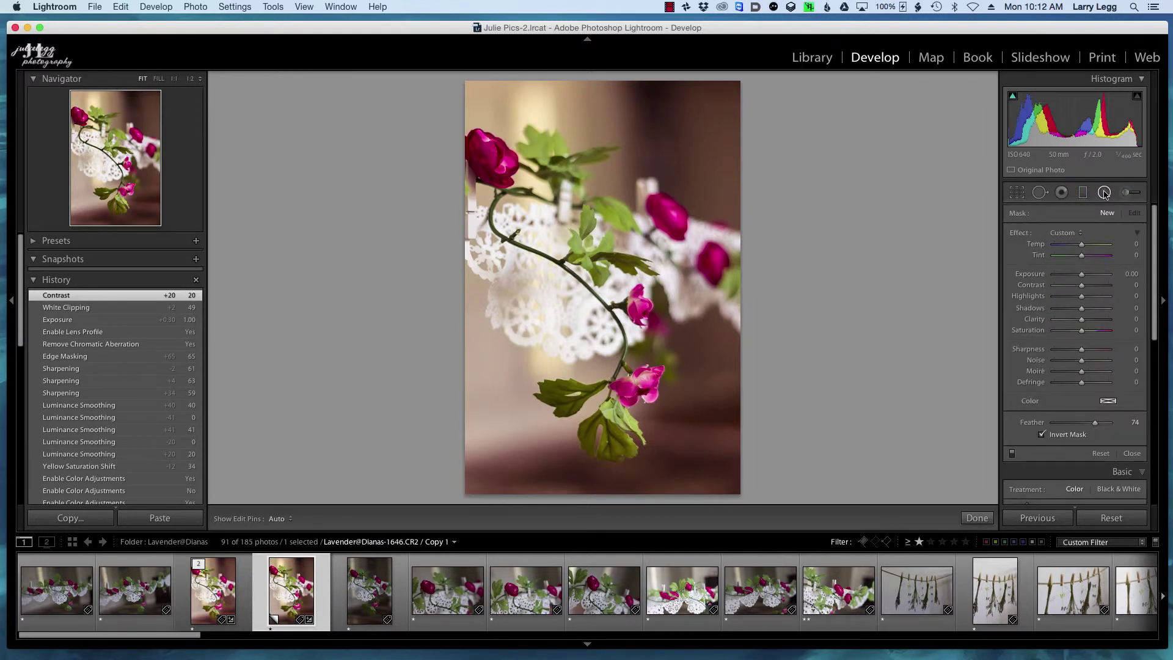